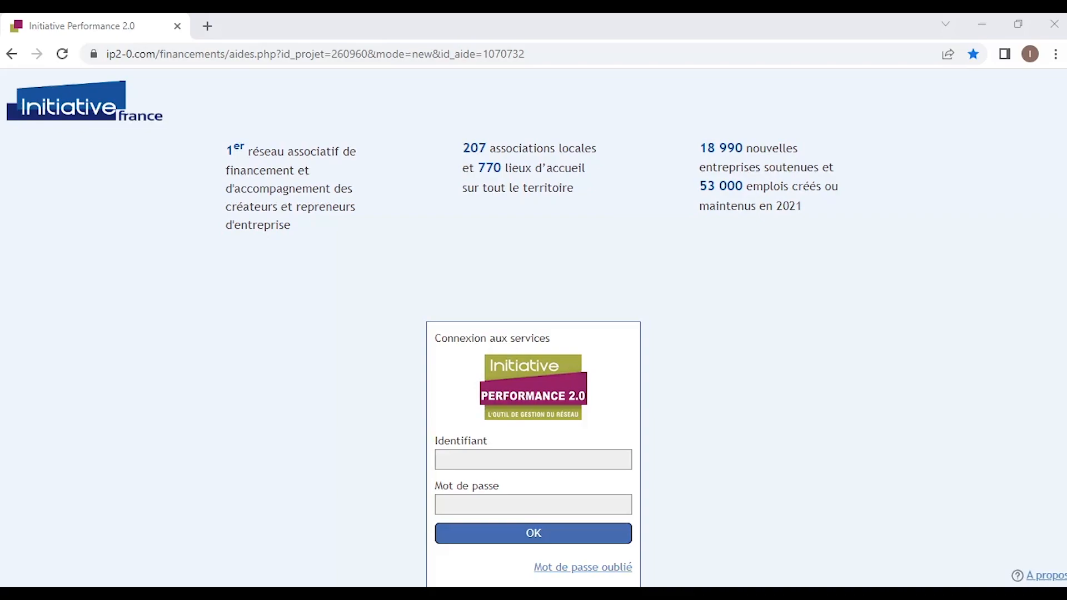
Sign in with the account identifier and password, then open the LA COUR DE RÉCRÉ 2021 dossier.
{"action": "left_click", "coordinate": [533, 459]}
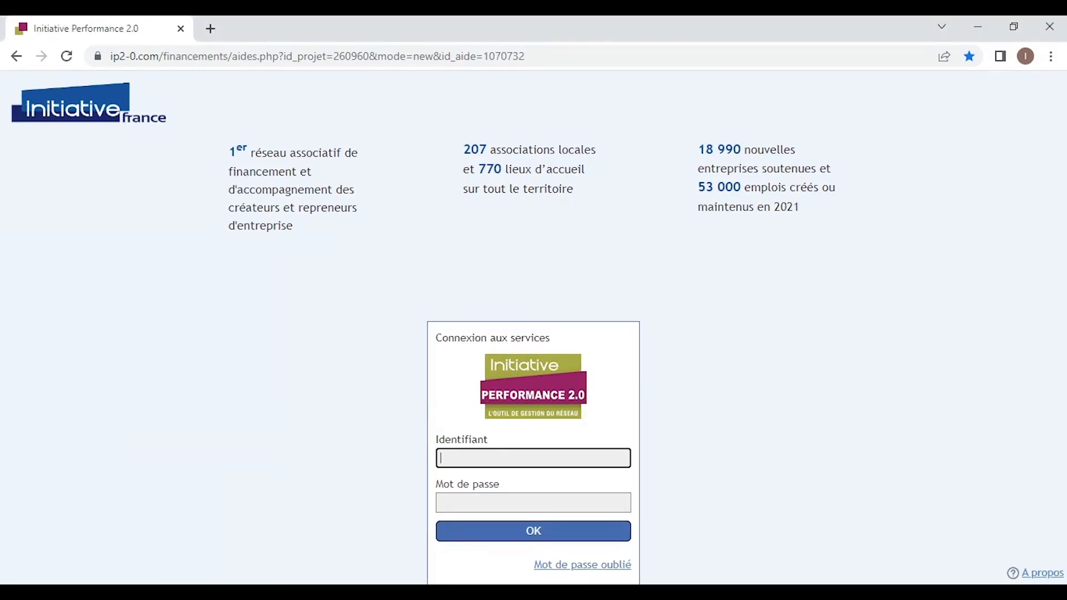
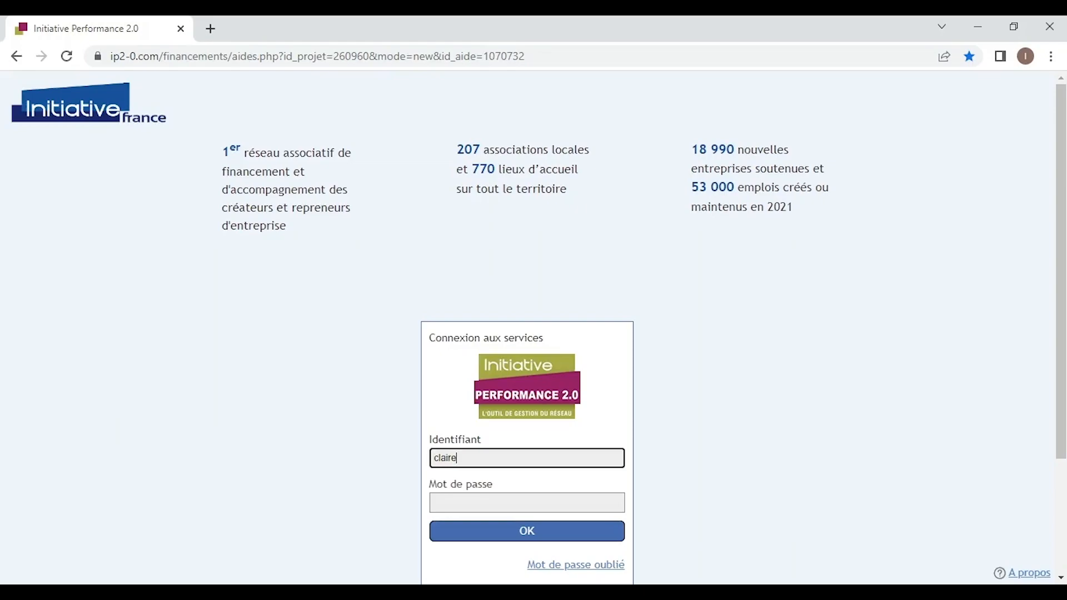
{"action": "left_click", "coordinate": [527, 503]}
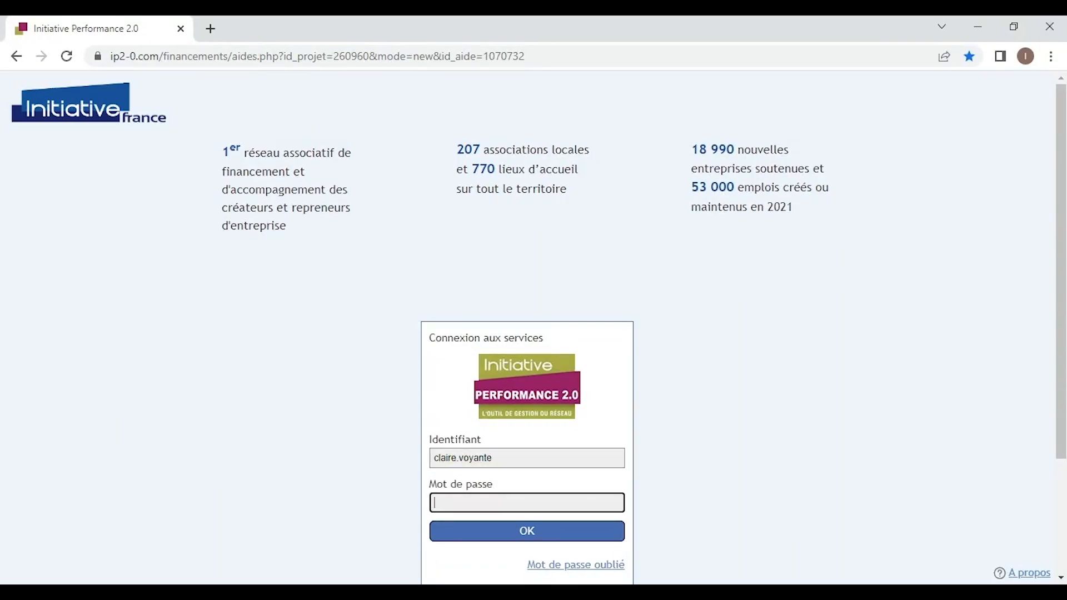
{"action": "type", "text": "••••"}
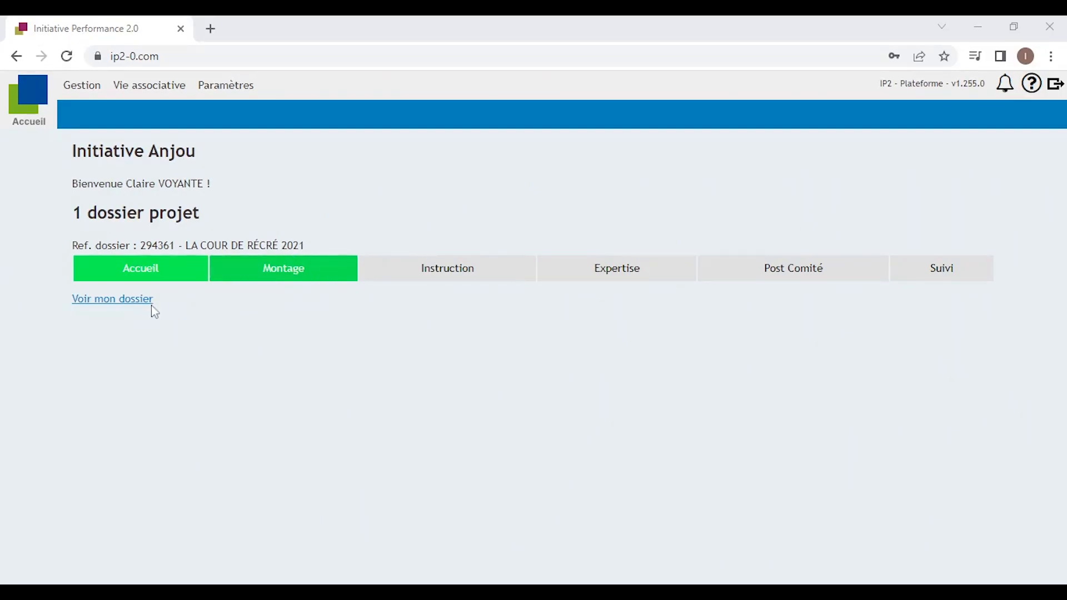
{"action": "left_click", "coordinate": [111, 305]}
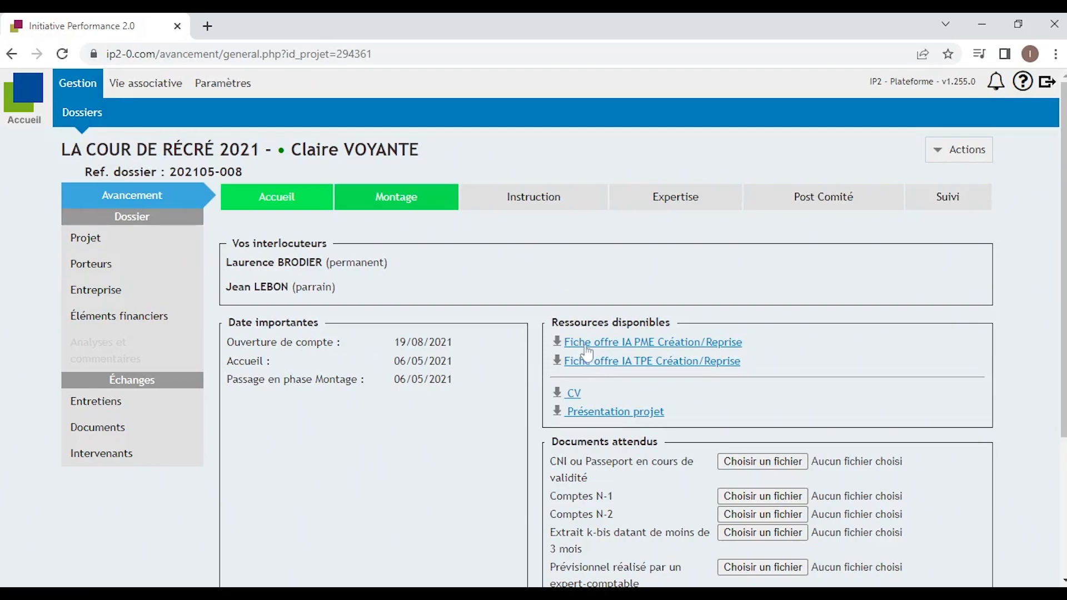
Upload the ID card or passport image for CNI ou Passeport and save it.
{"action": "scroll", "coordinate": [581, 441], "scroll_direction": "down", "scroll_amount": 2}
{"action": "scroll", "coordinate": [580, 441], "scroll_direction": "down", "scroll_amount": 1}
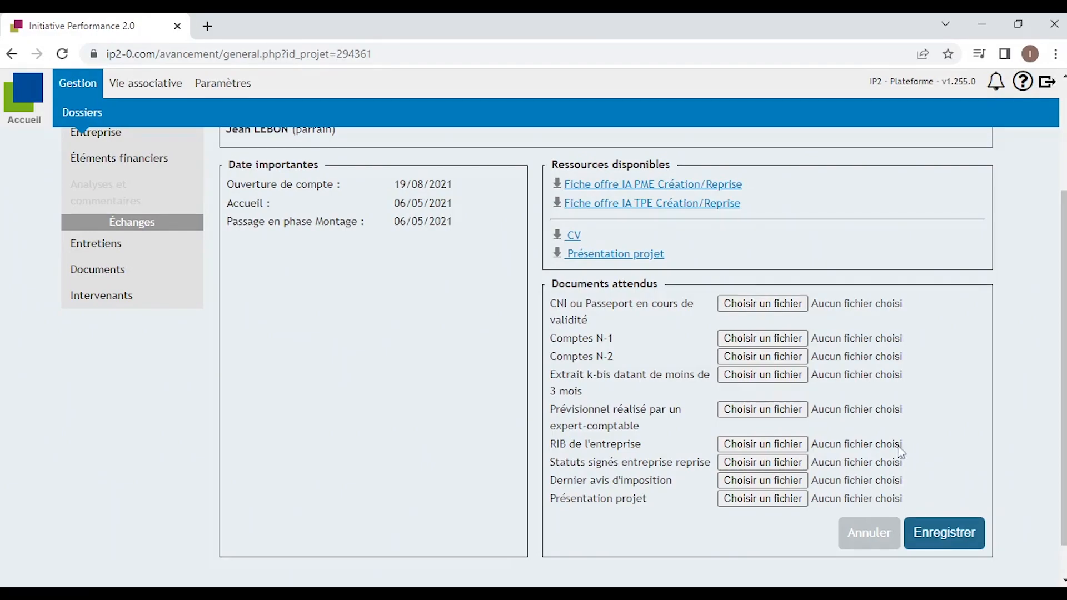
{"action": "left_click", "coordinate": [764, 305]}
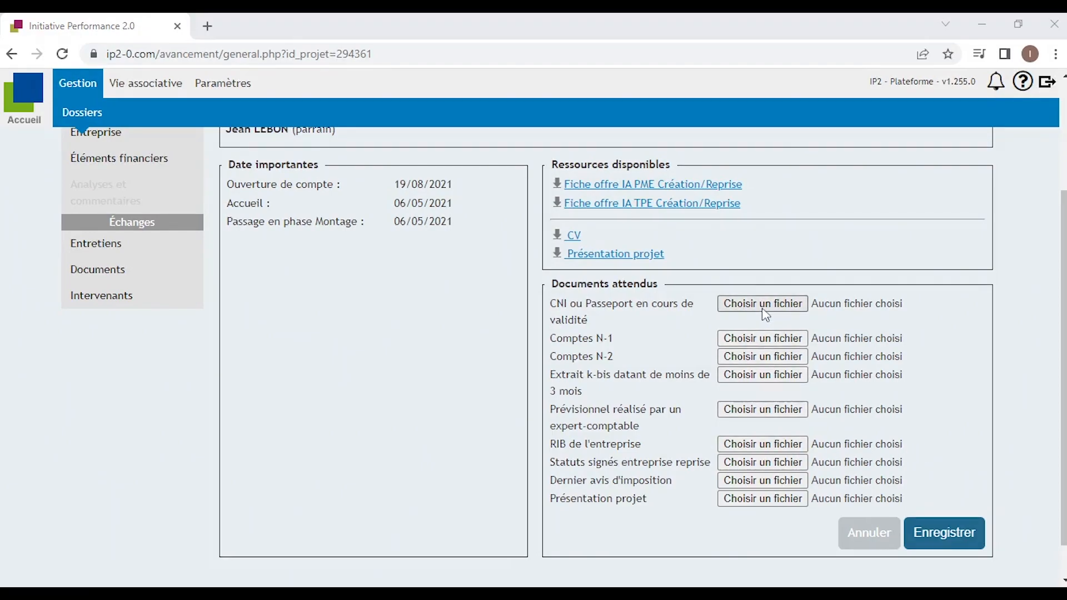
{"action": "left_click", "coordinate": [949, 543]}
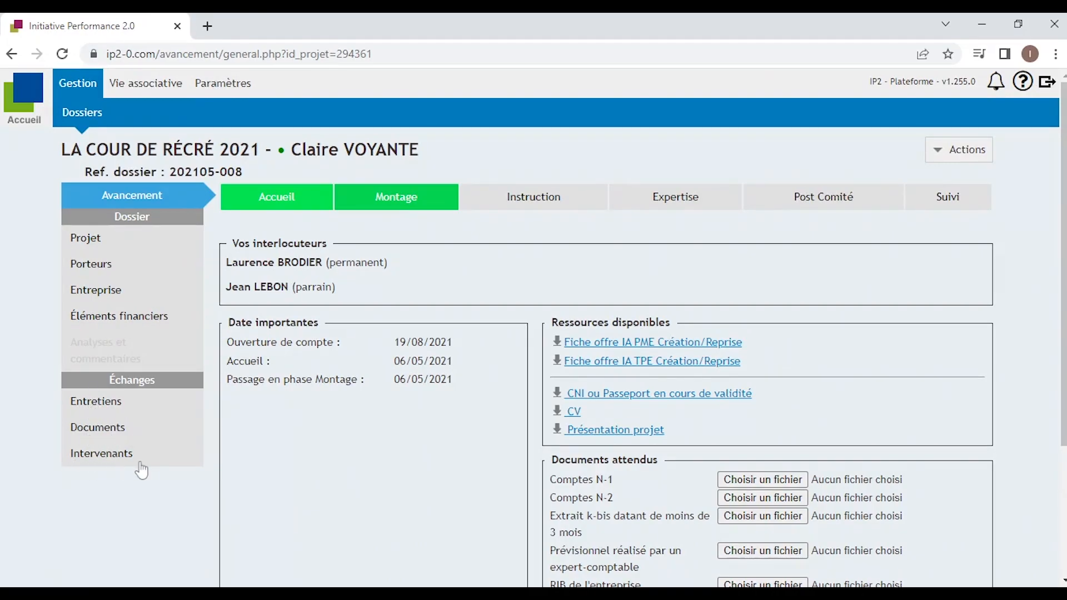
{"action": "left_click", "coordinate": [87, 244]}
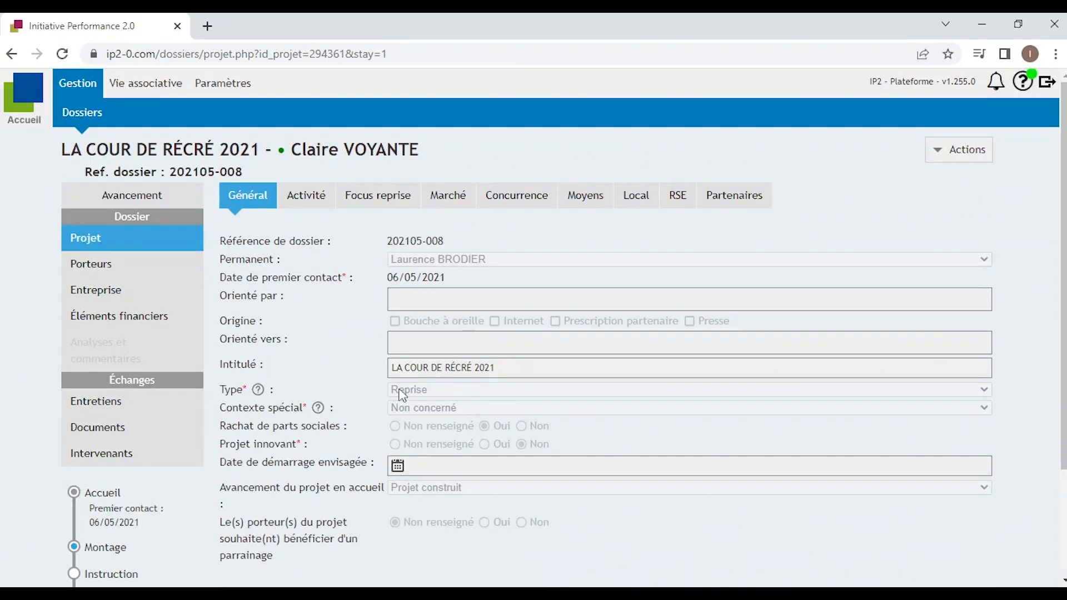
{"action": "scroll", "coordinate": [404, 415], "scroll_direction": "down", "scroll_amount": 2}
{"action": "scroll", "coordinate": [400, 411], "scroll_direction": "up", "scroll_amount": 1}
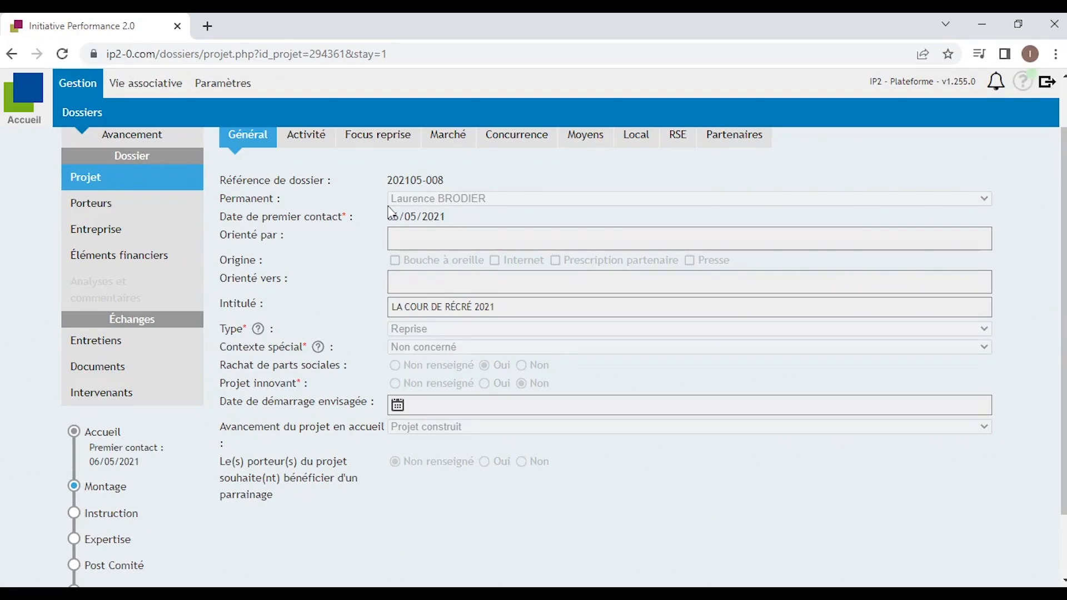
Save Activité as 'Ventes de produits cosmétiques', regulated ('formation en sanitaire à suivre'), not a franchise.
{"action": "left_click", "coordinate": [306, 139]}
{"action": "type", "text": "Ven"}
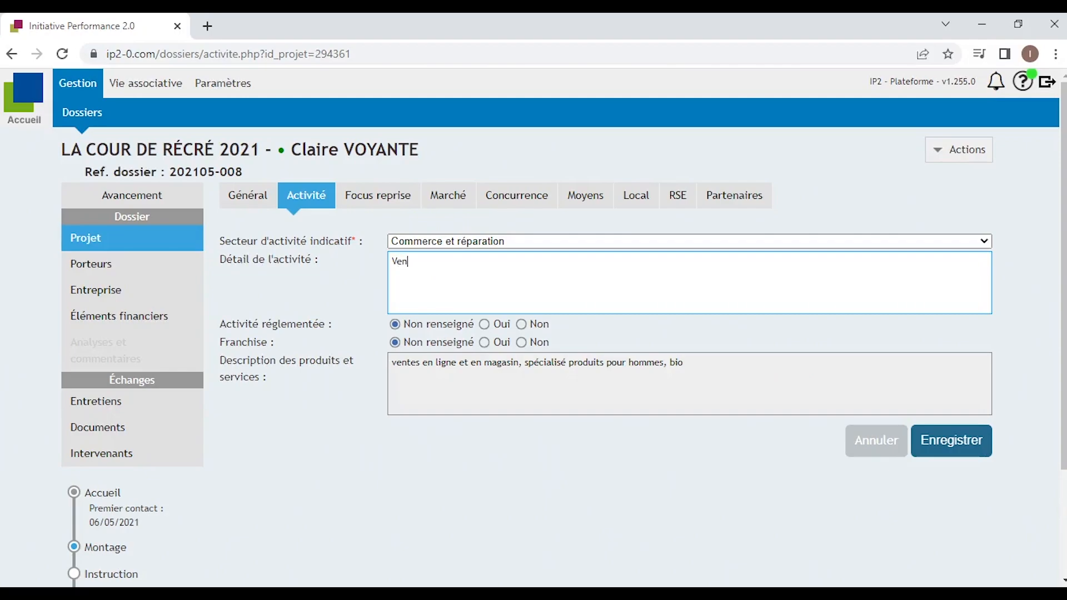
{"action": "type", "text": "tes de produits cosmétiques"}
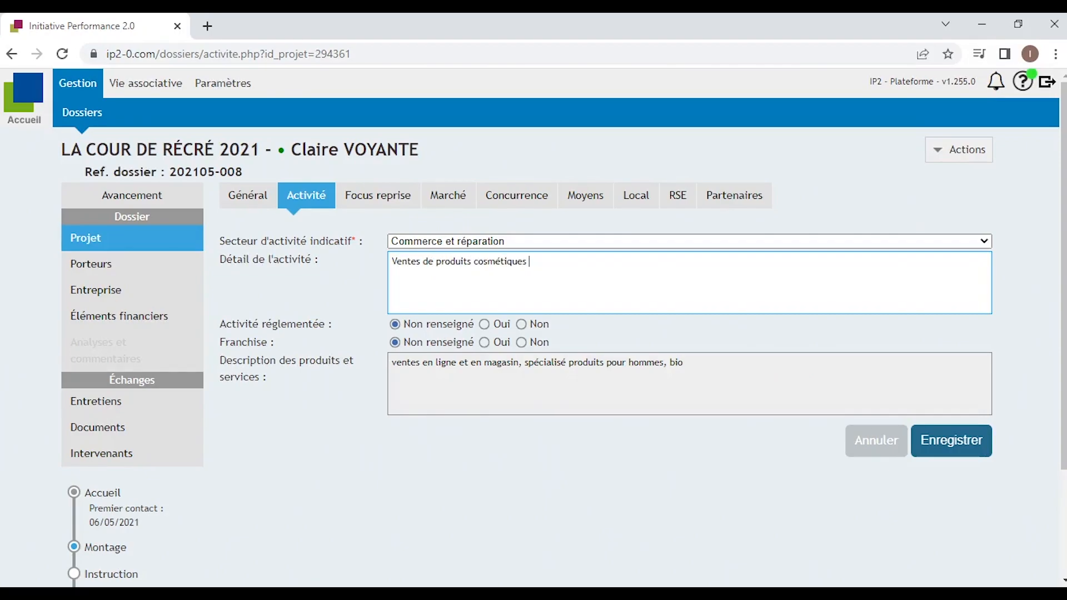
{"action": "left_click", "coordinate": [683, 363]}
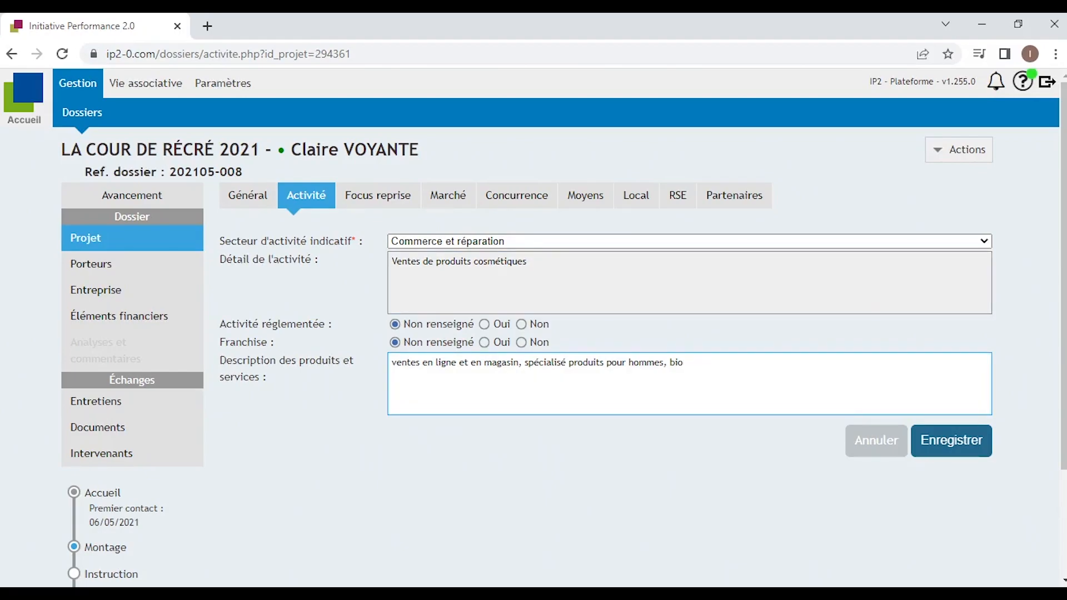
{"action": "left_click", "coordinate": [502, 324]}
{"action": "left_click", "coordinate": [488, 358]}
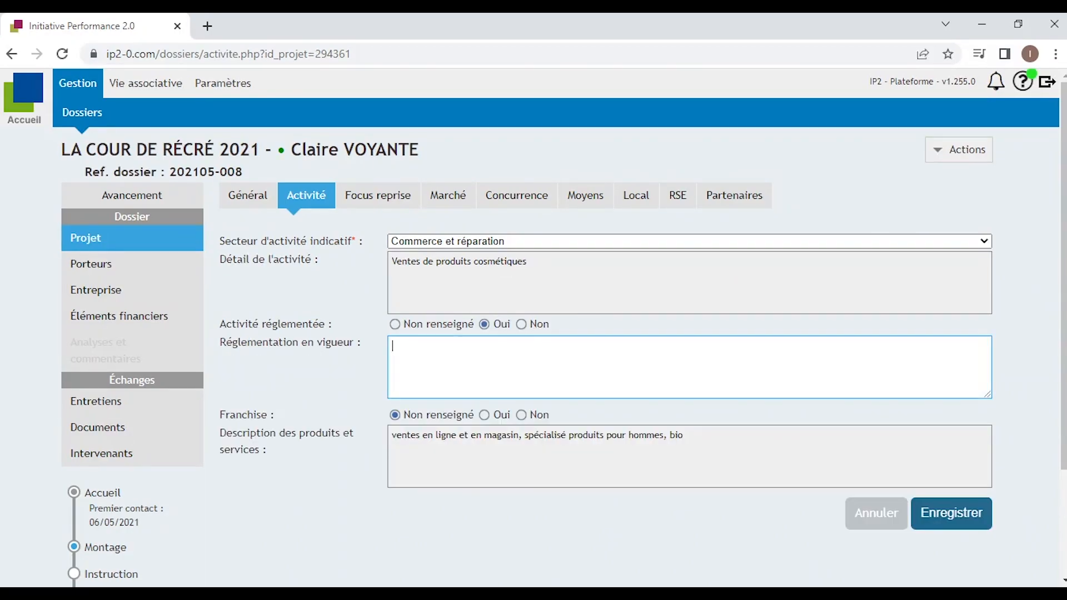
{"action": "type", "text": "formation en sanitaire à suivre"}
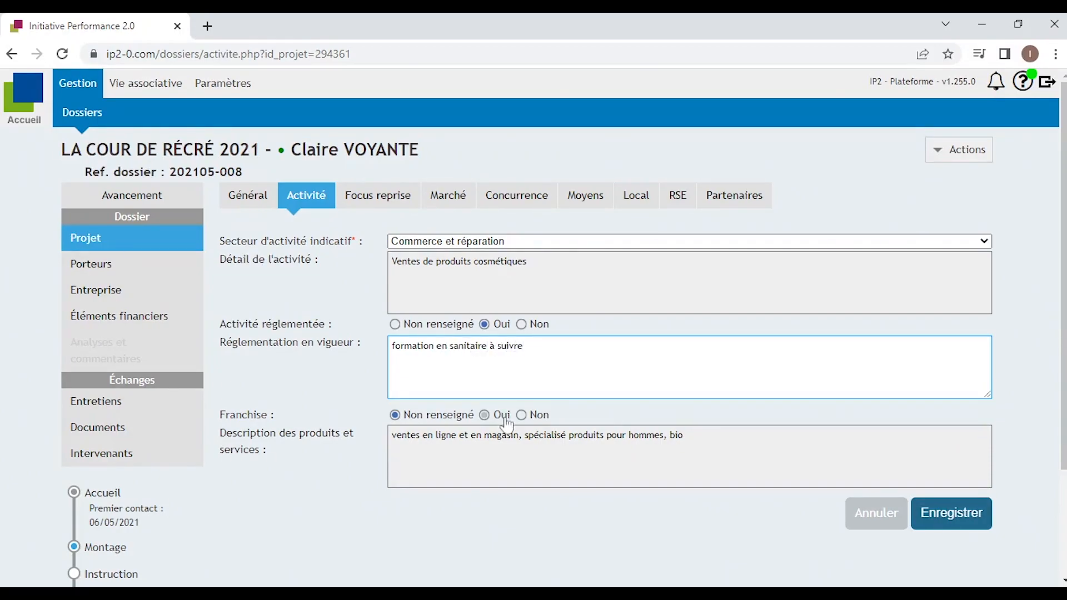
{"action": "left_click", "coordinate": [535, 416]}
{"action": "left_click", "coordinate": [683, 436]}
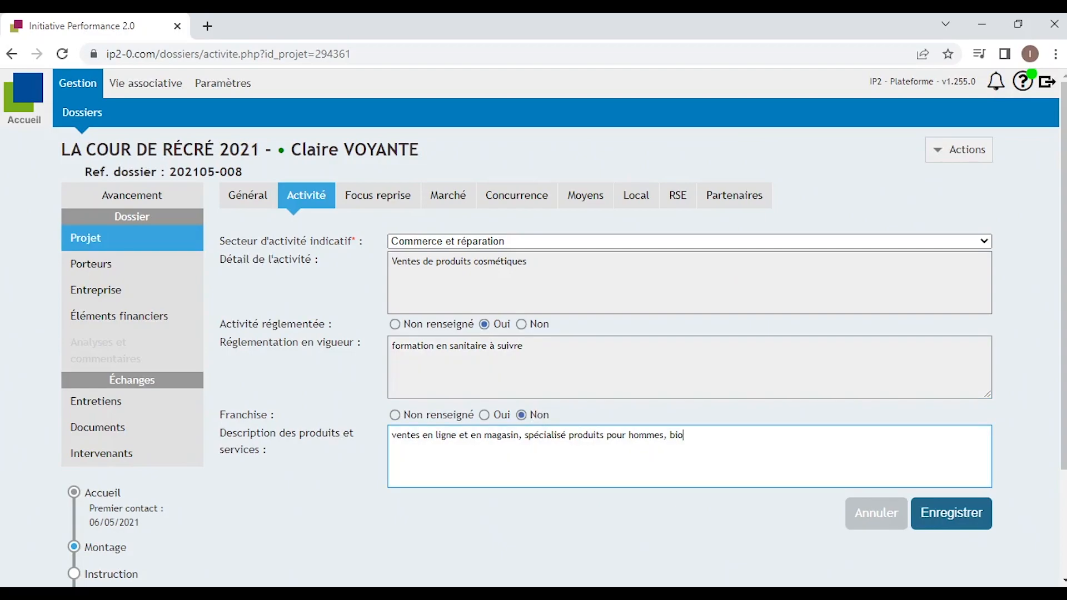
{"action": "left_click", "coordinate": [963, 525]}
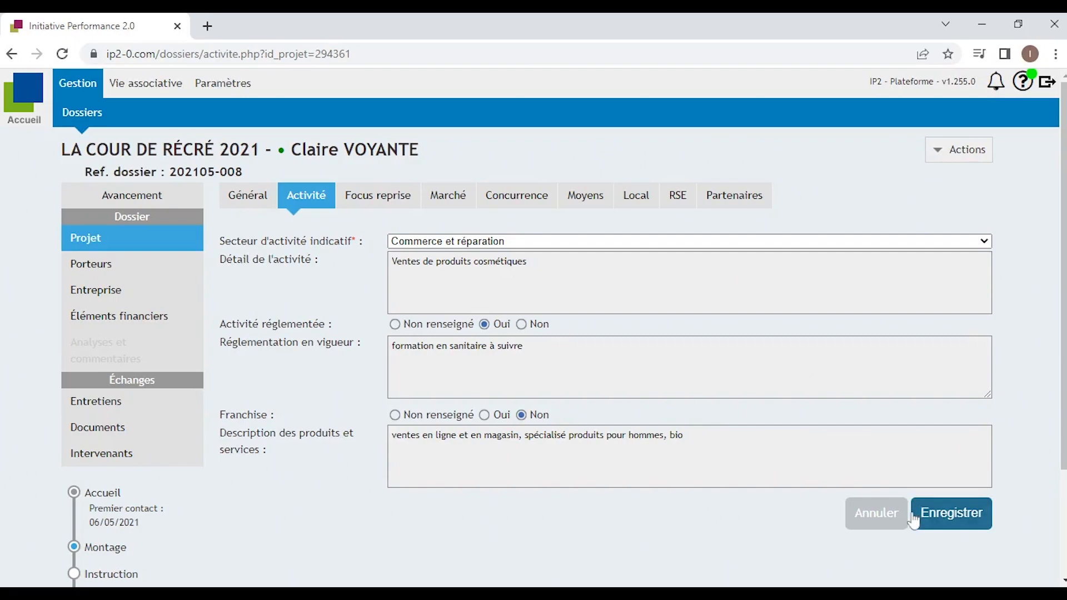
{"action": "left_click", "coordinate": [980, 526]}
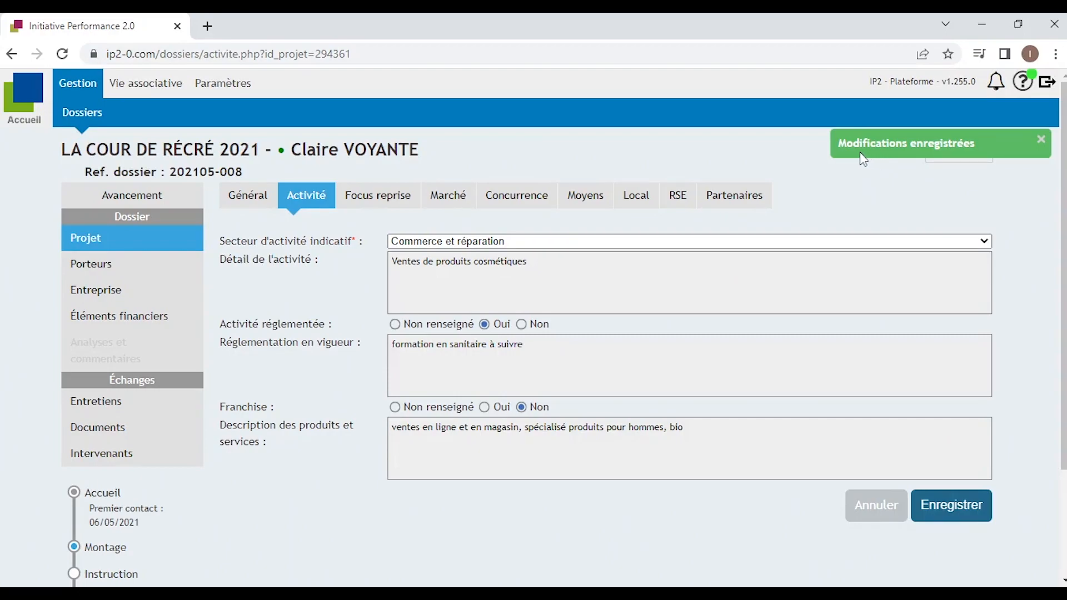
Paste the default outline text into the Focus reprise editor.
{"action": "left_click", "coordinate": [378, 195]}
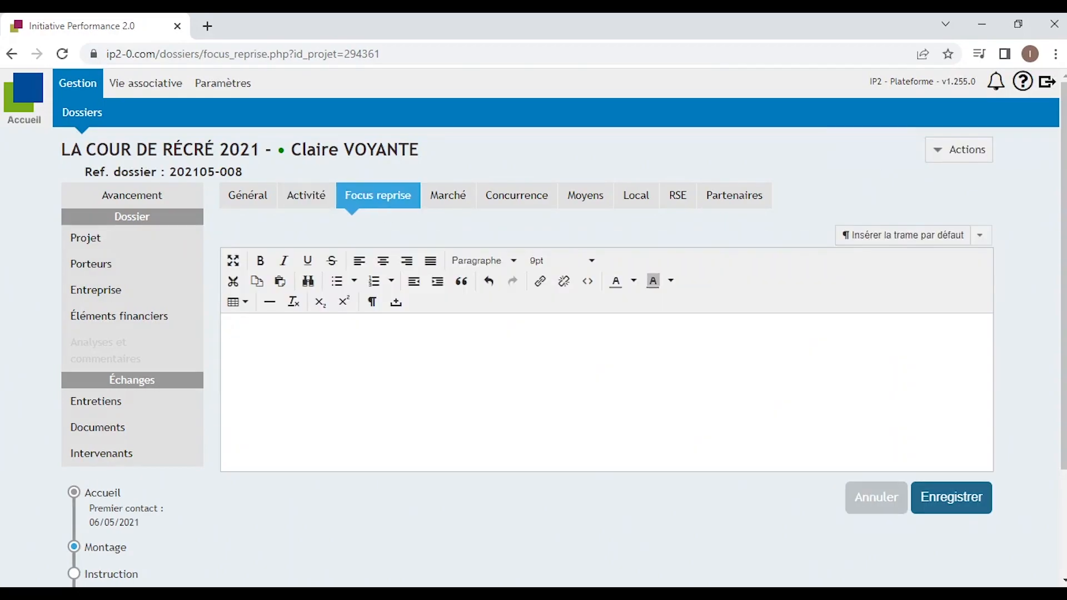
{"action": "left_click", "coordinate": [231, 329]}
{"action": "type", "text": "Détail sur la reprise, calendrier, salariés repris / embauches prévus. Point de vigilance passé et à venir"}
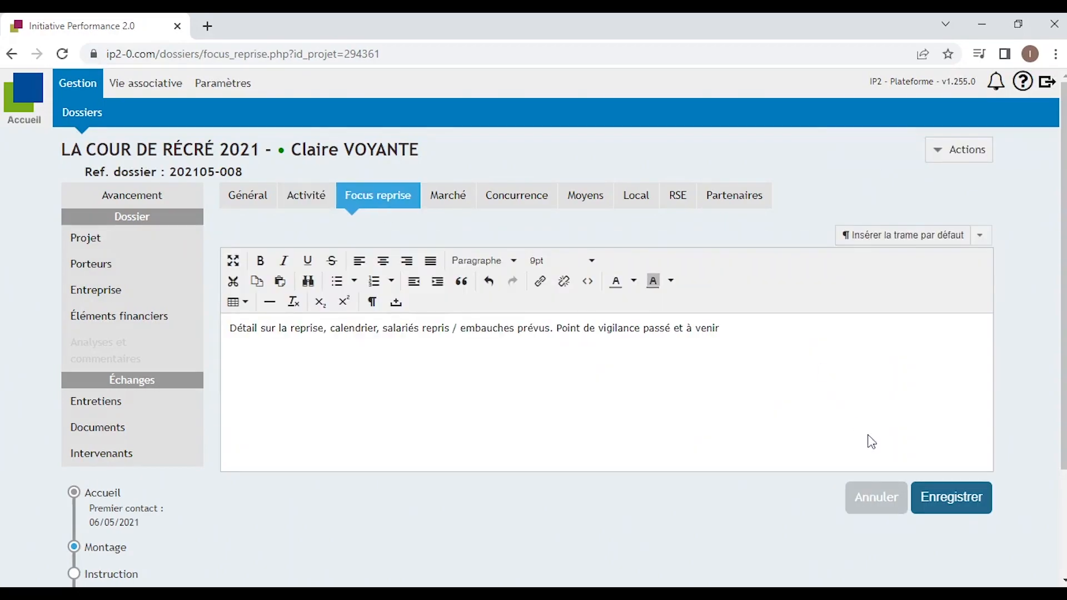
Save Focus reprise; enter Marché catchment 'Angers + 1ère couronne', Local 'Angers - Centre-ville', 90/10 shares.
{"action": "left_click", "coordinate": [950, 502]}
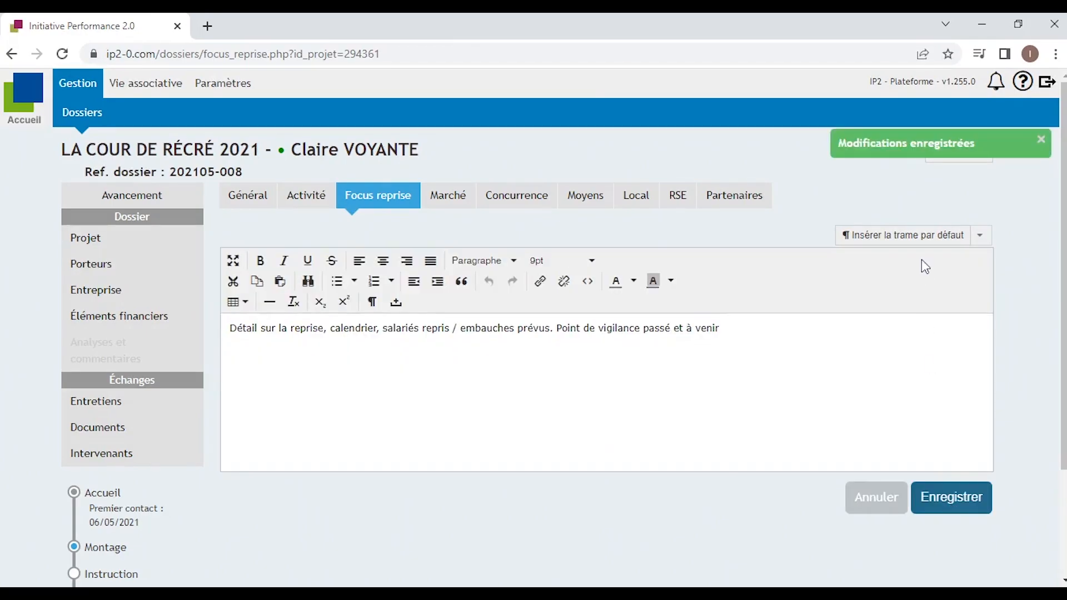
{"action": "left_click", "coordinate": [459, 194]}
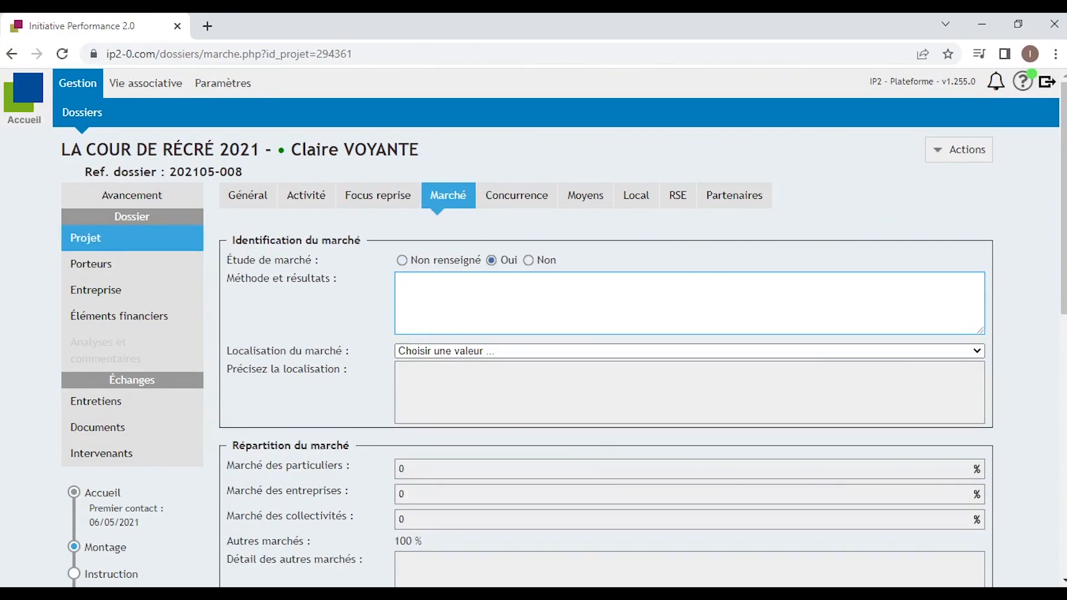
{"action": "type", "text": "zone de chalandise : Angers + 1ère couronne"}
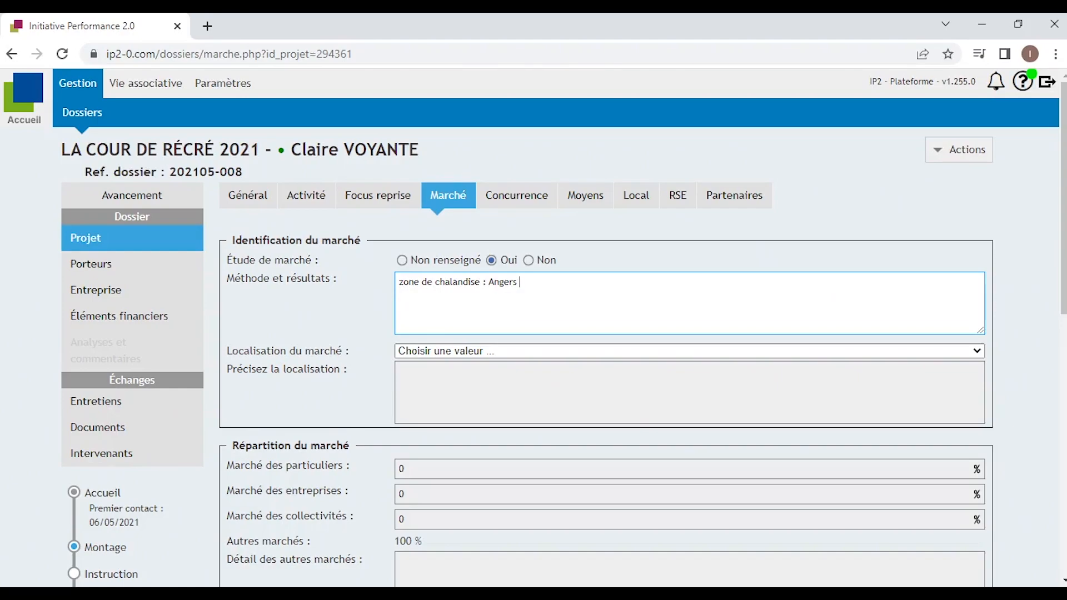
{"action": "key", "text": "Tab"}
{"action": "key", "text": "Down"}
{"action": "key", "text": "Tab"}
{"action": "type", "text": "Angers - "}
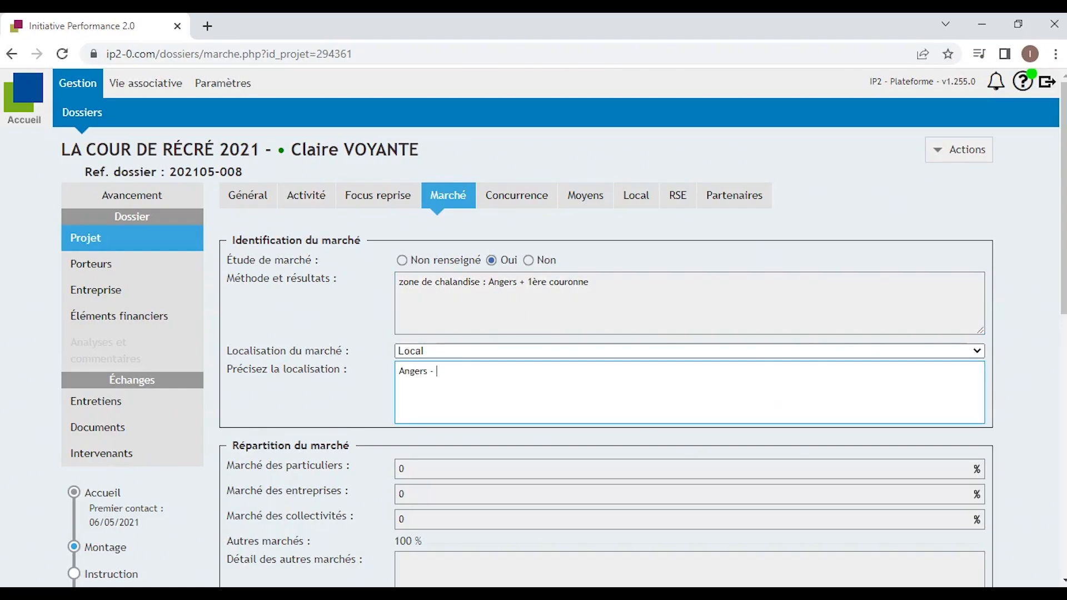
{"action": "type", "text": "Centre-ville"}
{"action": "key", "text": "Tab"}
{"action": "scroll", "coordinate": [450, 394], "scroll_direction": "down", "scroll_amount": 3}
{"action": "type", "text": "90"}
{"action": "key", "text": "Tab"}
{"action": "type", "text": "10"}
Complete Marché: no customer file, PM 15€, 60% margin, comptant/30 jours terms, 450 000 revenue, non-seasonal; save.
{"action": "left_click", "coordinate": [528, 401]}
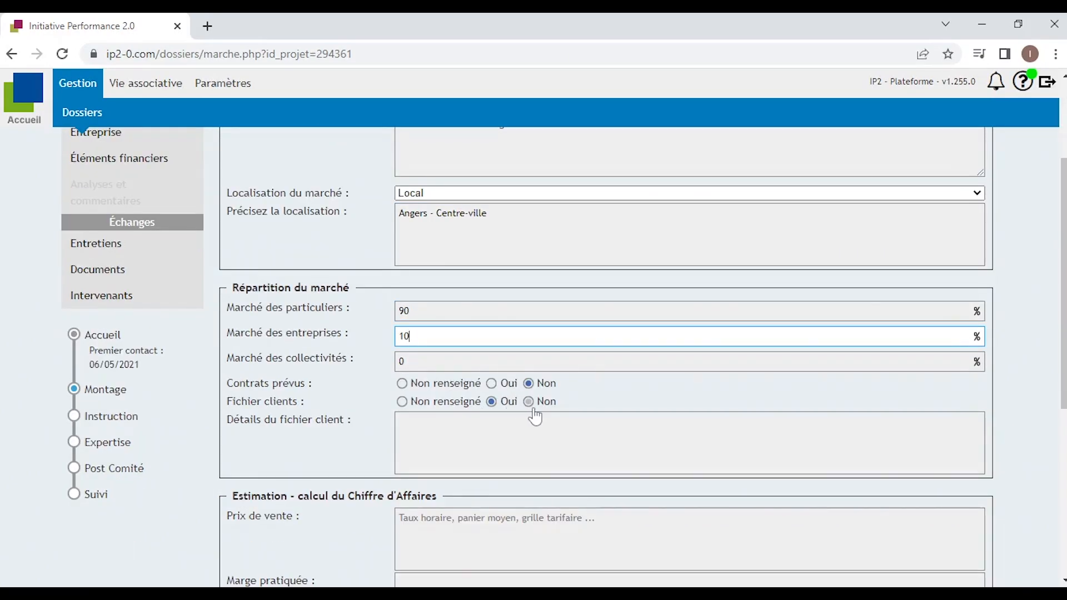
{"action": "key", "text": "Tab"}
{"action": "scroll", "coordinate": [535, 409], "scroll_direction": "down", "scroll_amount": 3}
{"action": "type", "text": "PM : 15€"}
{"action": "key", "text": "Tab"}
{"action": "type", "text": "60%"}
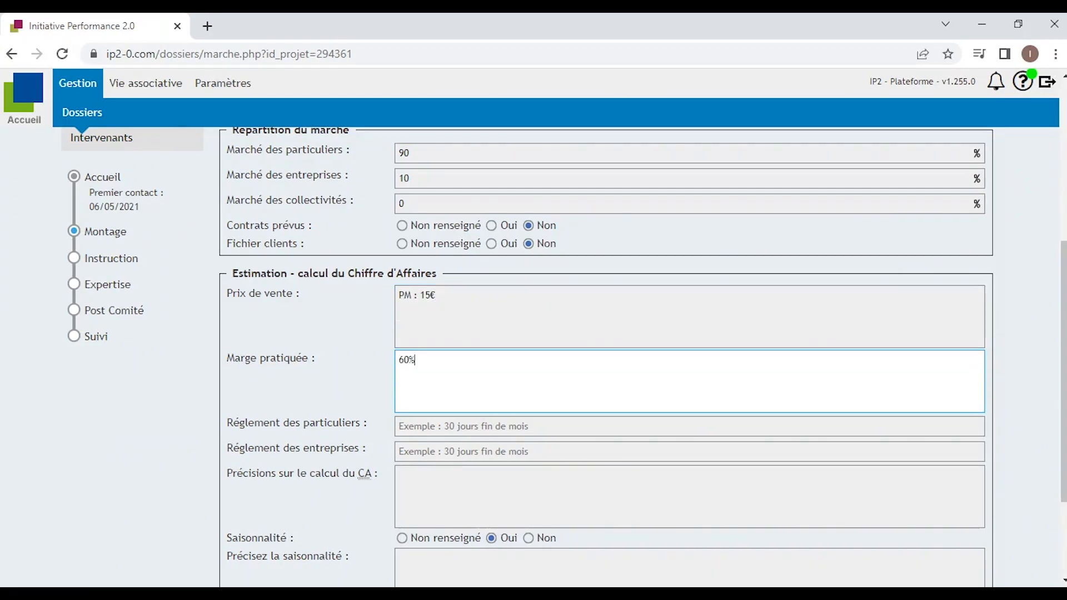
{"action": "key", "text": "Tab"}
{"action": "scroll", "coordinate": [533, 356], "scroll_direction": "down", "scroll_amount": 3}
{"action": "type", "text": "comptant"}
{"action": "key", "text": "Tab"}
{"action": "type", "text": "30 jours fin de mois"}
{"action": "key", "text": "Tab"}
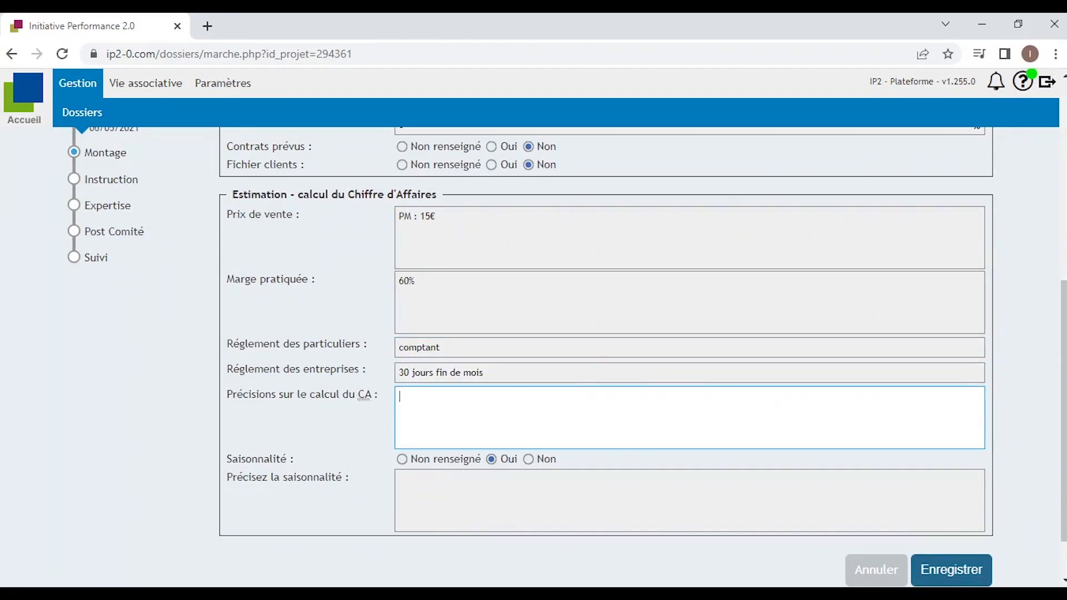
{"action": "type", "text": "30 000*15 = 450 000"}
{"action": "left_click", "coordinate": [528, 460]}
{"action": "left_click", "coordinate": [948, 514]}
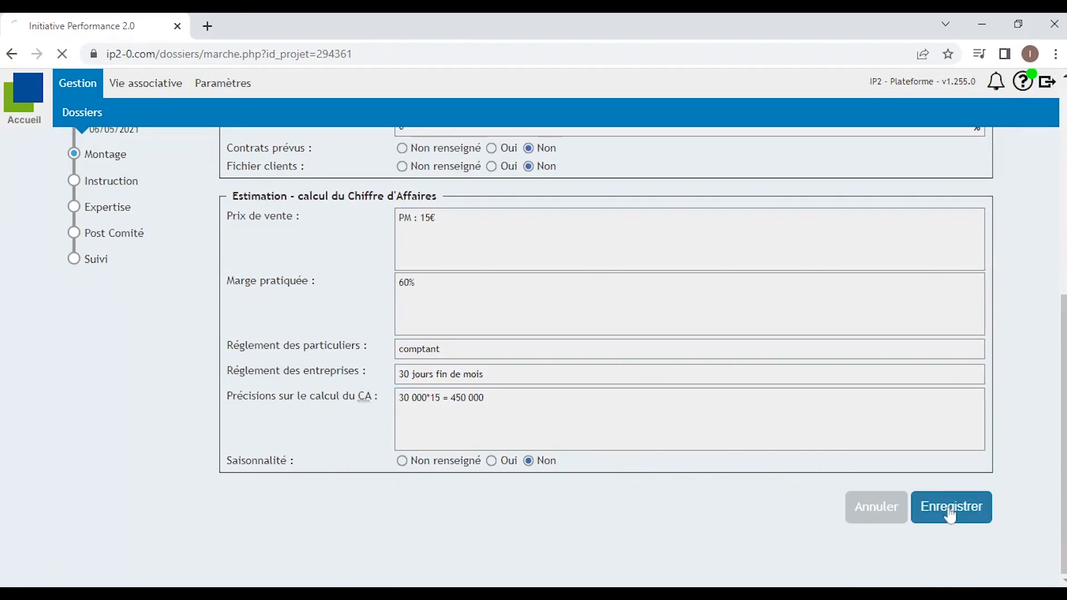
{"action": "left_click", "coordinate": [539, 205]}
Save competitors 'Sephora, Avril, Nocibé,...' and differentiator 'Produits bios, naturels,' in Concurrence.
{"action": "type", "text": "Sephora, Avril, "}
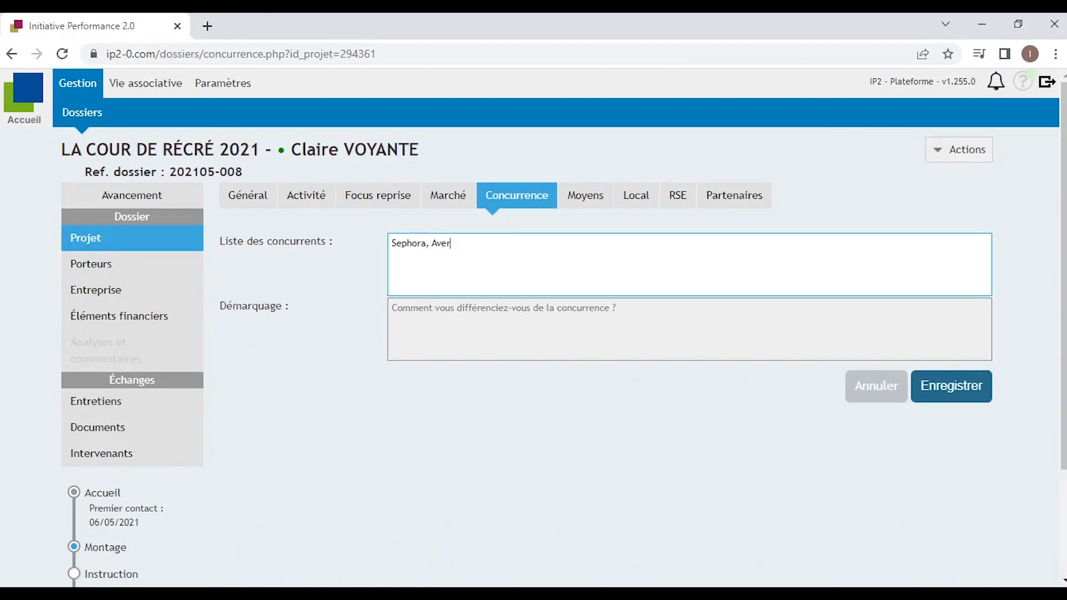
{"action": "type", "text": "Nocibé,..."}
{"action": "key", "text": "Tab"}
{"action": "type", "text": "Produits b"}
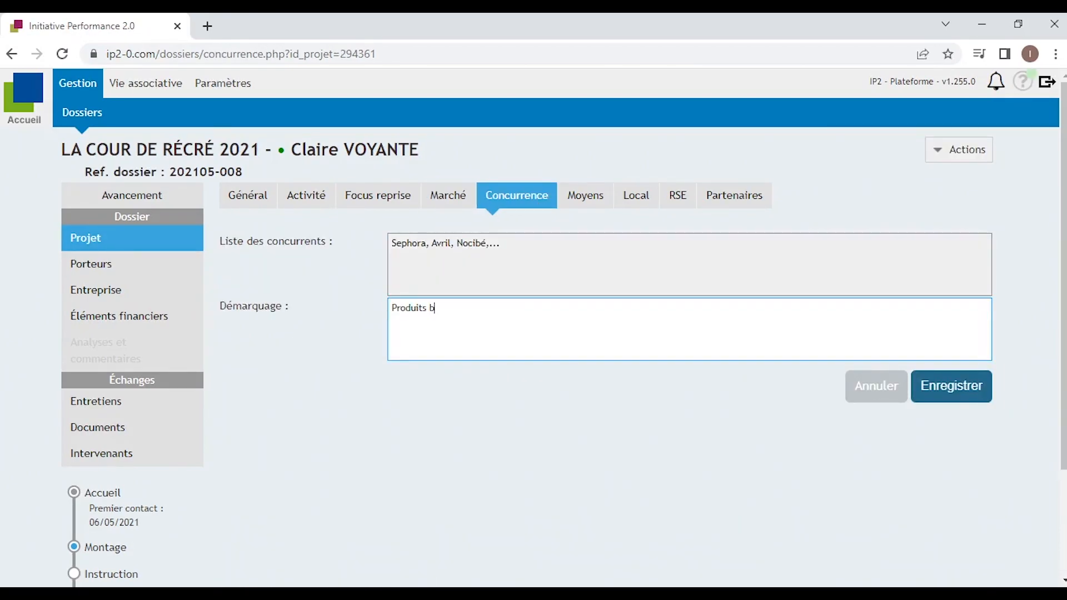
{"action": "type", "text": "ios, naturels, locaux"}
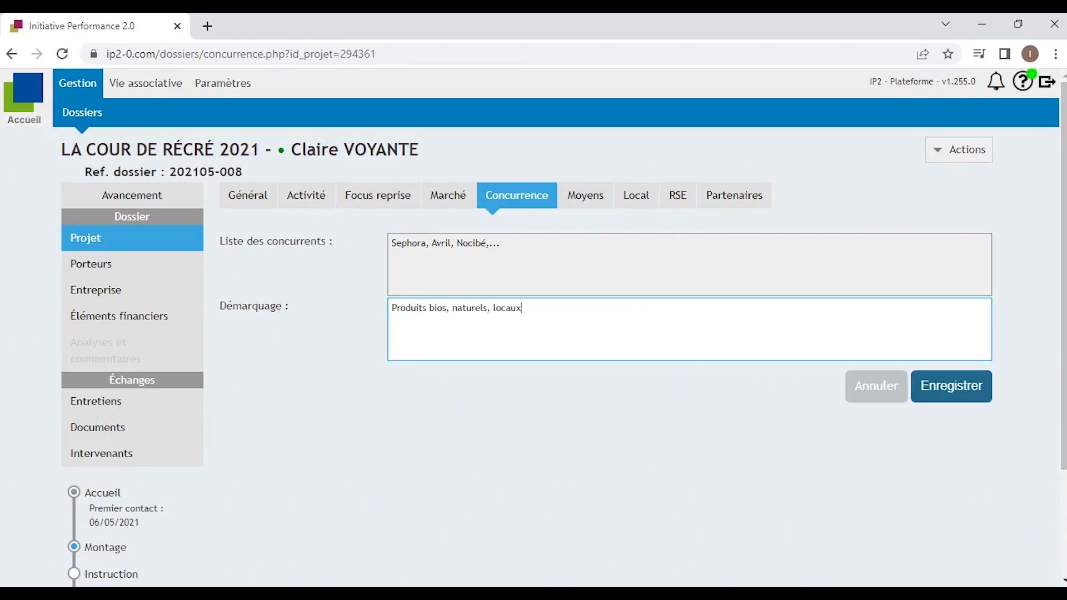
{"action": "left_click", "coordinate": [918, 396]}
Fill Moyens: 'Réseaux sociaux, site internet,...', 50 000 budget, events and workshops, '1 dirigeant + 2 embauches prévues'.
{"action": "left_click", "coordinate": [585, 196]}
{"action": "type", "text": "Réseaux, sociaux"}
{"action": "key", "text": "BackSpace"}
{"action": "key", "text": "BackSpace"}
{"action": "key", "text": "BackSpace"}
{"action": "key", "text": "BackSpace"}
{"action": "key", "text": "BackSpace"}
{"action": "key", "text": "BackSpace"}
{"action": "key", "text": "BackSpace"}
{"action": "key", "text": "BackSpace"}
{"action": "key", "text": "BackSpace"}
{"action": "type", "text": "sociaux, site internet,..."}
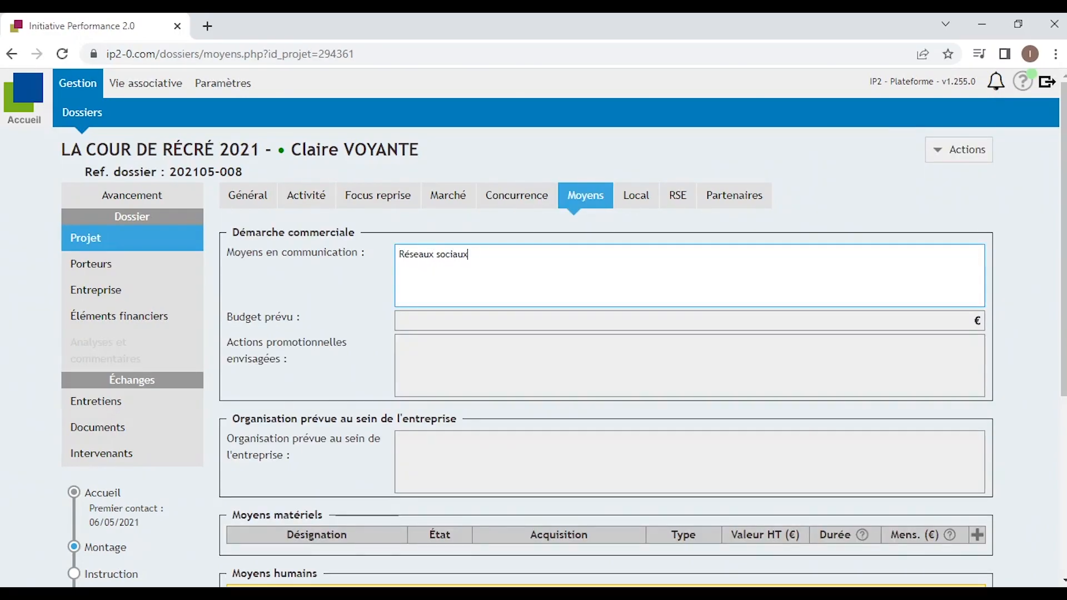
{"action": "key", "text": "Tab"}
{"action": "type", "text": "50 000"}
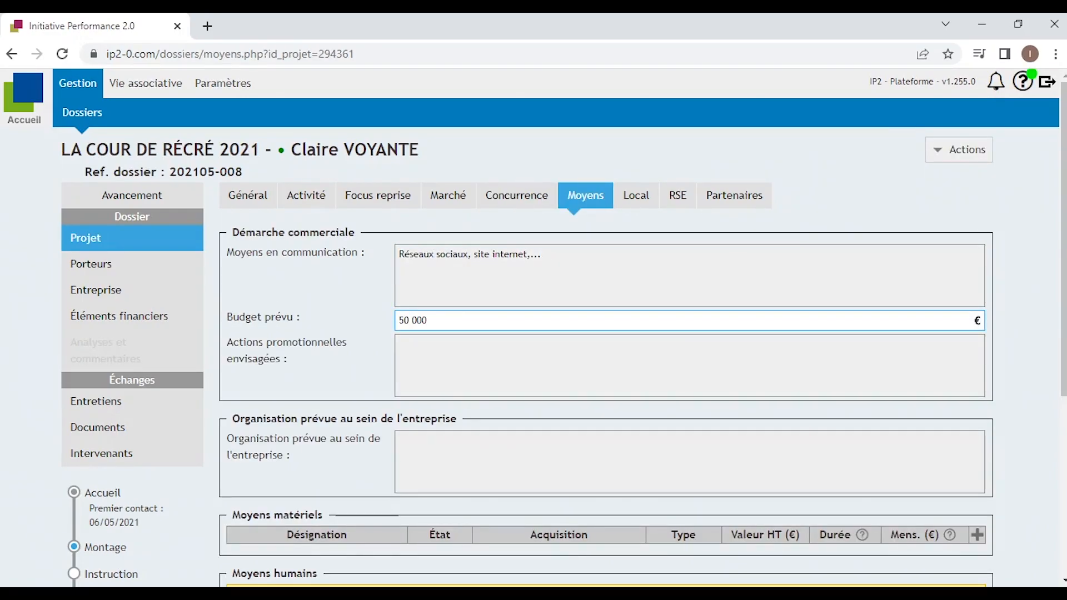
{"action": "key", "text": "Tab"}
{"action": "type", "text": "événements, ateliers cosmétiques maison,..."}
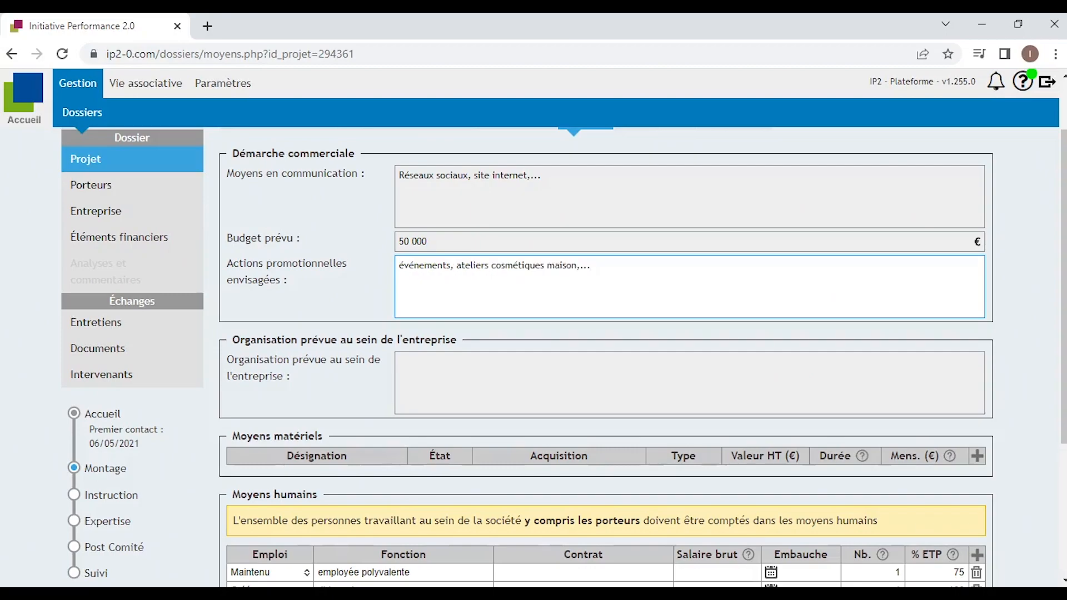
{"action": "scroll", "coordinate": [519, 357], "scroll_direction": "down", "scroll_amount": 1}
{"action": "key", "text": "Tab"}
{"action": "type", "text": "1"}
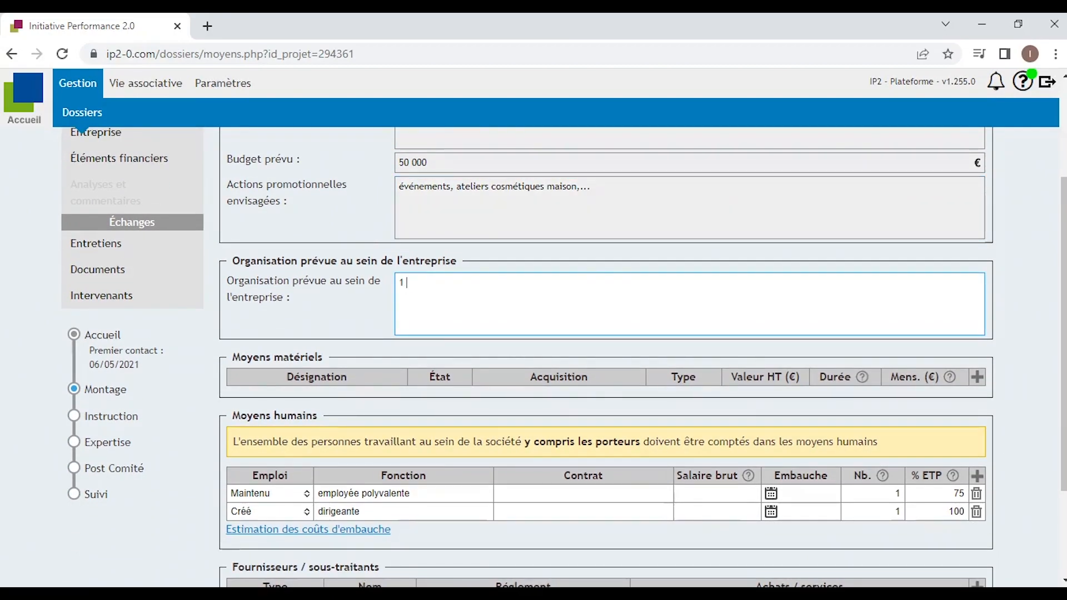
{"action": "type", "text": " dirigeant + 2 embauche"}
{"action": "key", "text": "BackSpace"}
{"action": "key", "text": "BackSpace"}
{"action": "type", "text": "ches"}
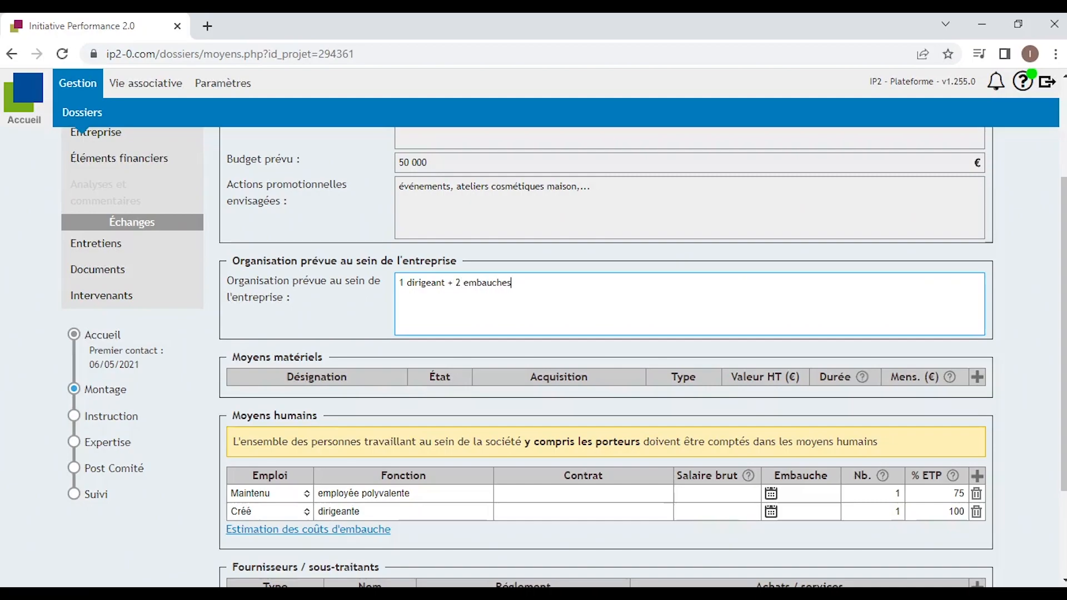
{"action": "type", "text": " prévues"}
Set the first Emploi row's status to Créé and select its headcount value 1.
{"action": "scroll", "coordinate": [503, 302], "scroll_direction": "down", "scroll_amount": 2}
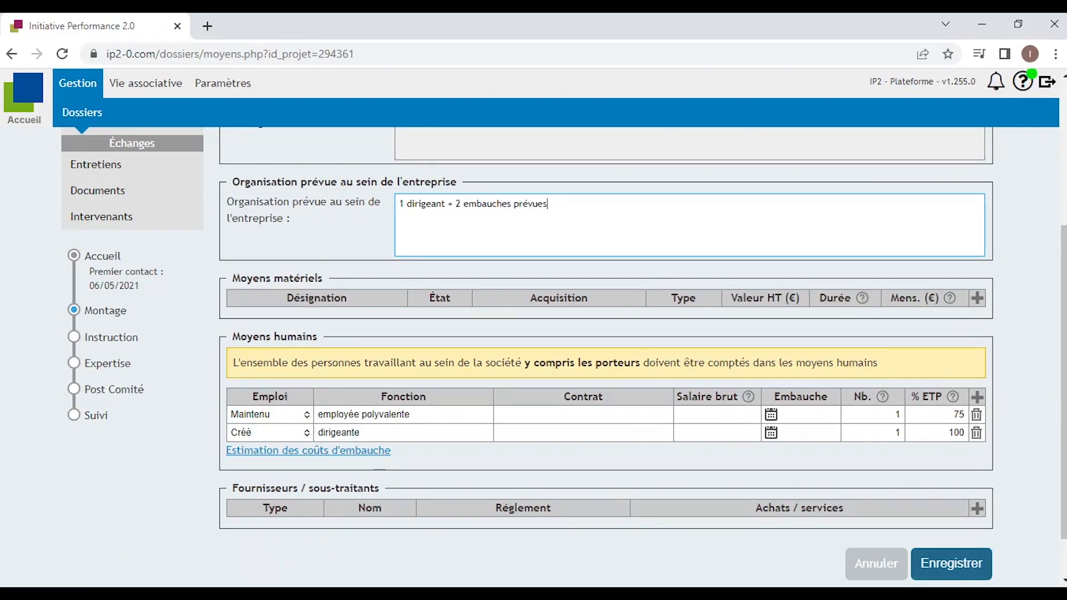
{"action": "left_click", "coordinate": [307, 414]}
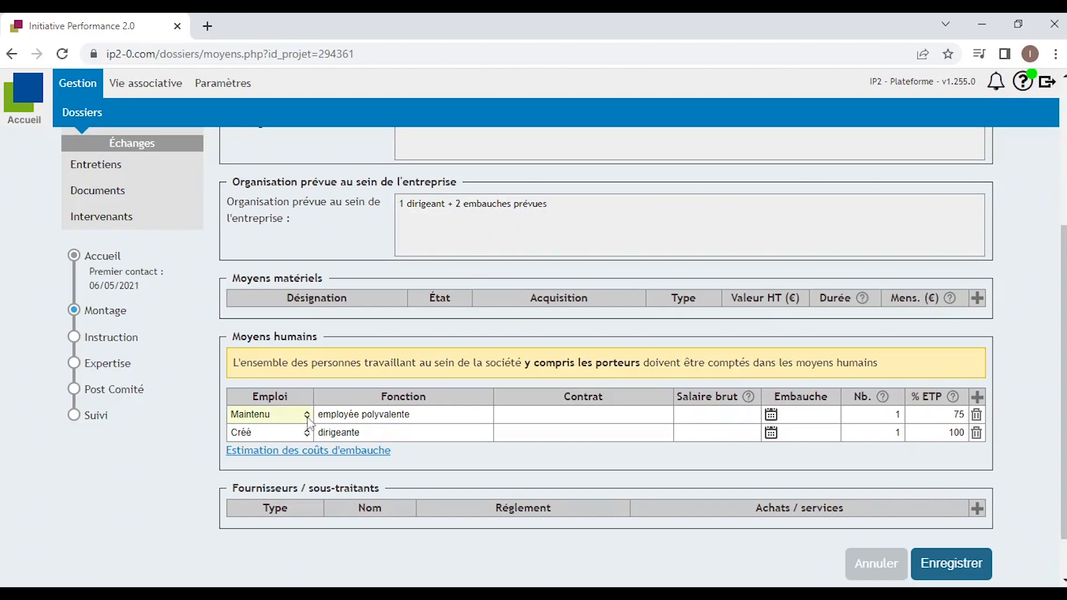
{"action": "left_click", "coordinate": [287, 447]}
{"action": "left_click", "coordinate": [885, 415]}
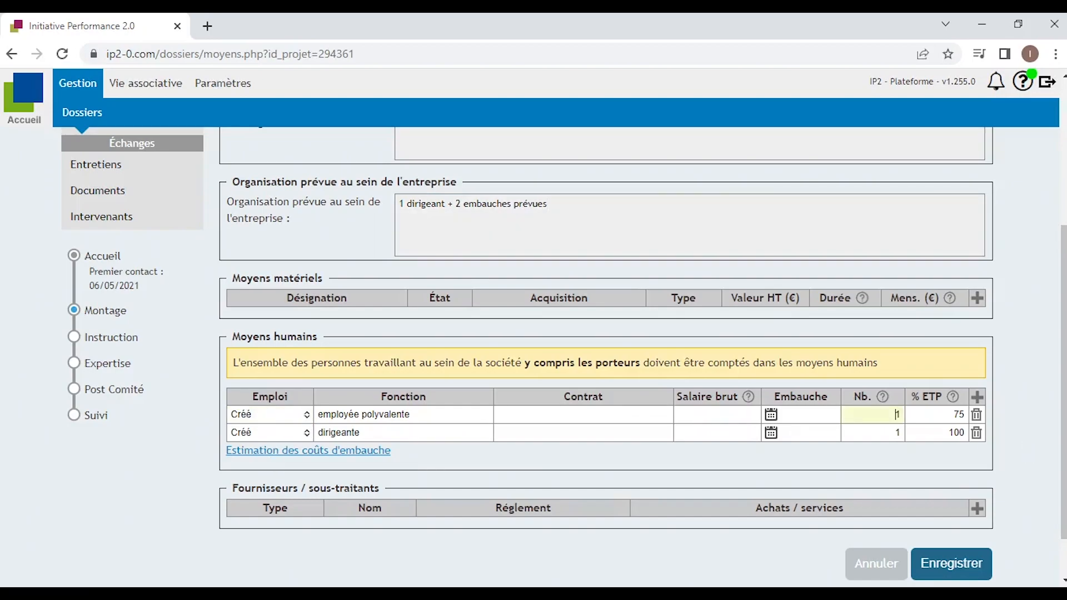
{"action": "double_click", "coordinate": [891, 414]}
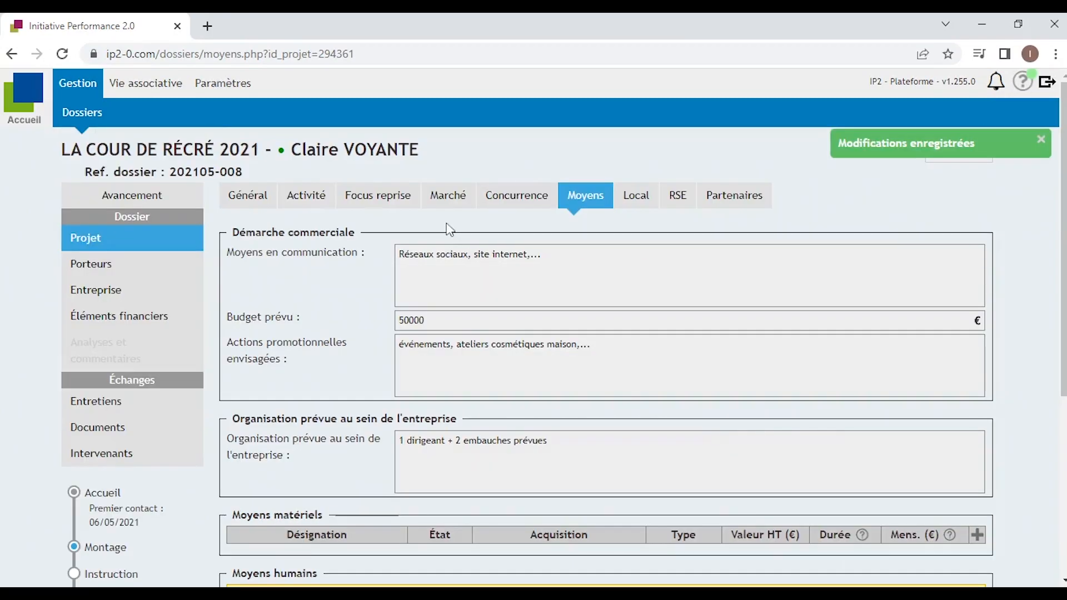
In Local, mark no customer parking and describe the premises as 'Local bon état général'.
{"action": "left_click", "coordinate": [640, 199]}
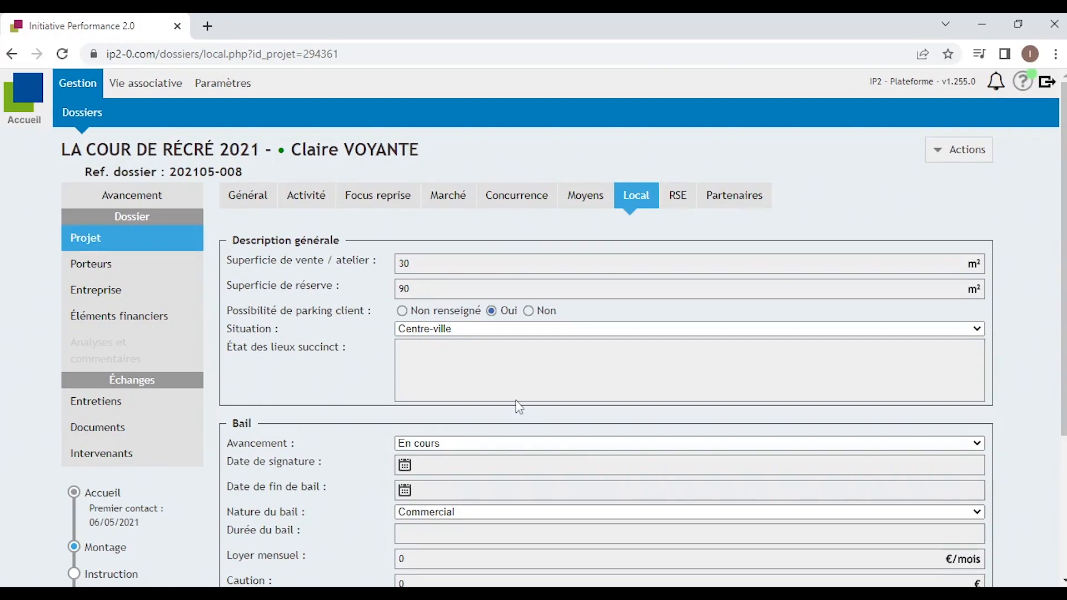
{"action": "left_click", "coordinate": [405, 263]}
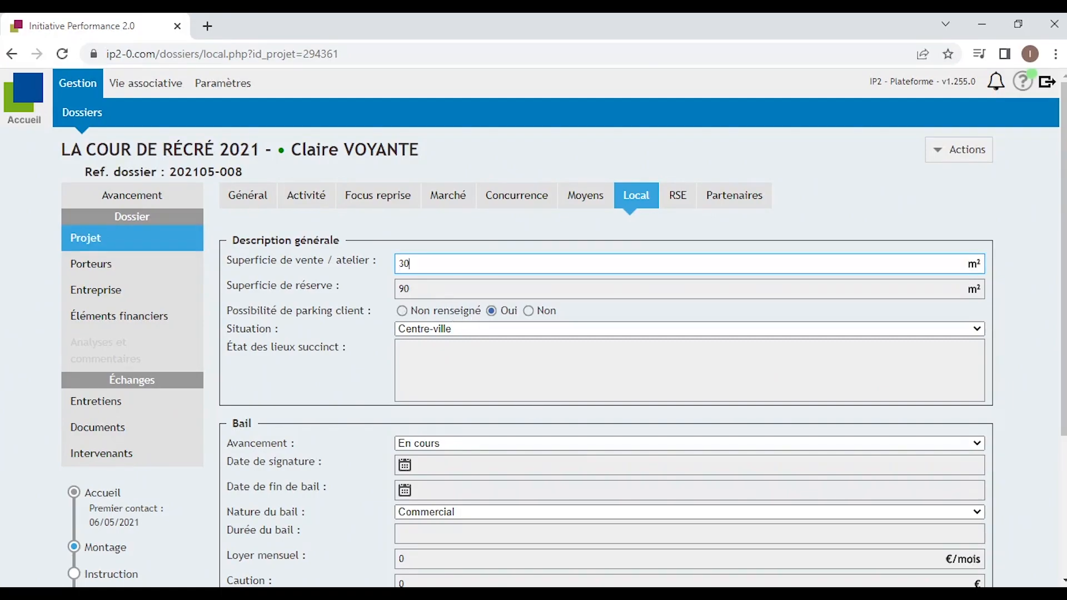
{"action": "key", "text": "Tab"}
{"action": "scroll", "coordinate": [500, 255], "scroll_direction": "down", "scroll_amount": 1}
{"action": "left_click", "coordinate": [537, 233]}
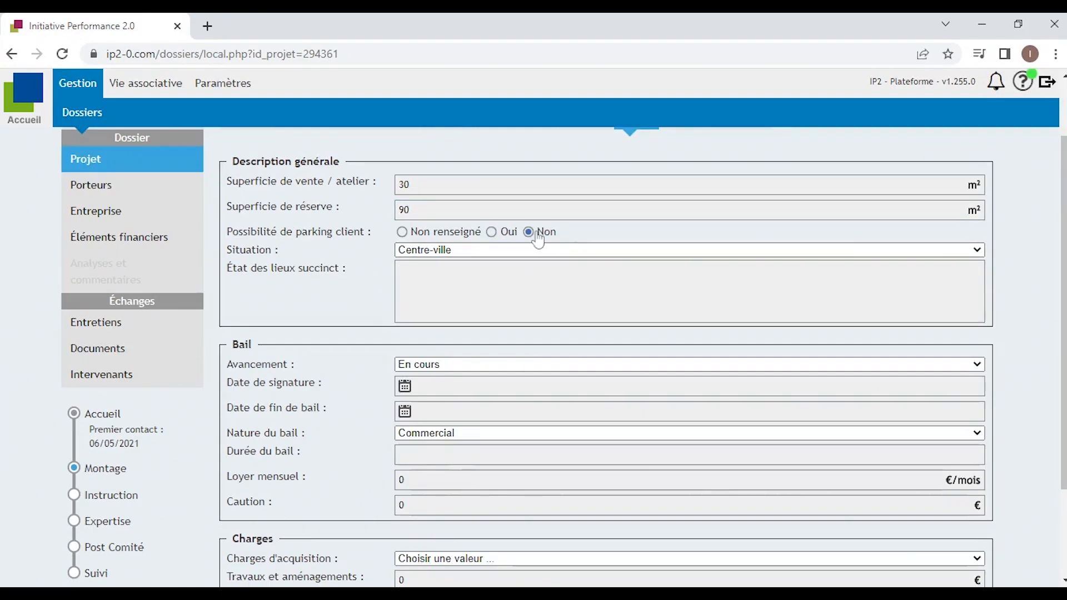
{"action": "left_click", "coordinate": [475, 272]}
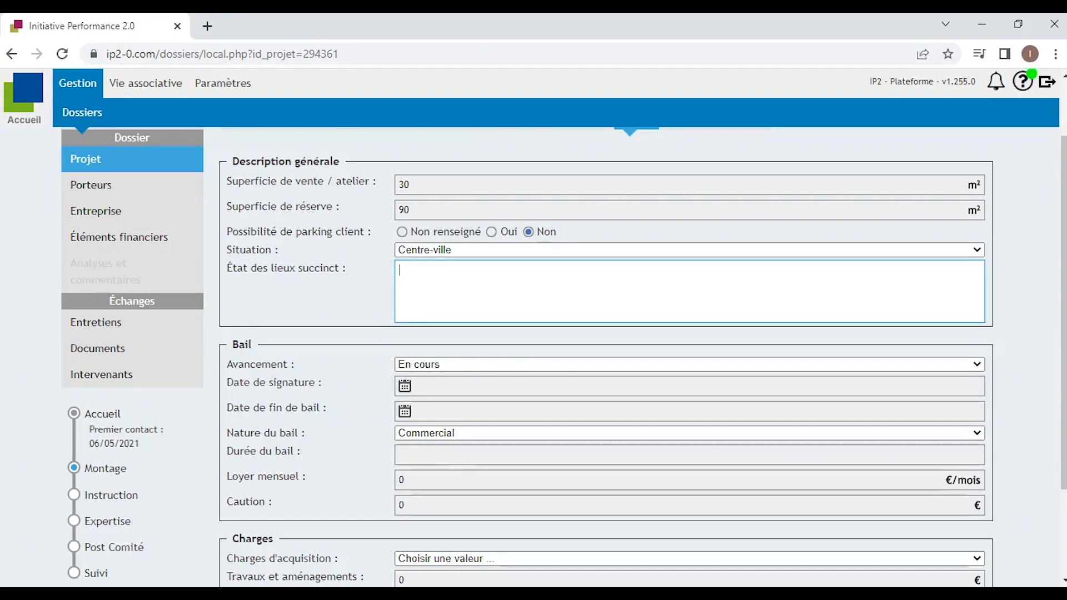
{"action": "type", "text": "Local bon état général"}
{"action": "scroll", "coordinate": [555, 278], "scroll_direction": "down", "scroll_amount": 2}
Record the lease signed 31/08/2022, 3/6/9 term, 800 € rent, Sans objet acquisition charges, and save.
{"action": "left_click", "coordinate": [578, 263]}
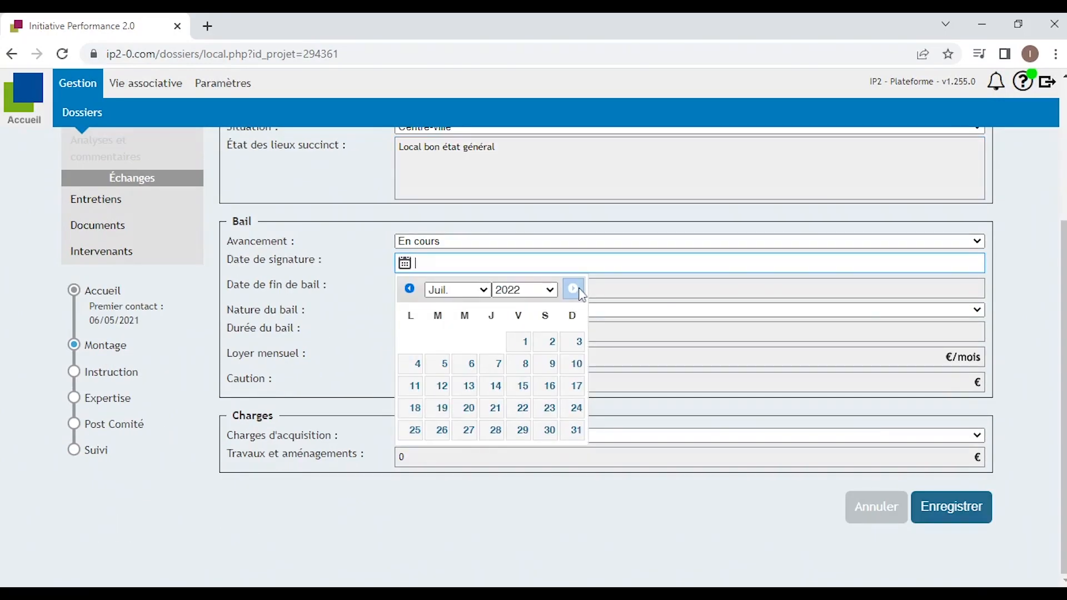
{"action": "left_click", "coordinate": [573, 289]}
{"action": "left_click", "coordinate": [464, 431]}
{"action": "left_click", "coordinate": [444, 331]}
{"action": "type", "text": "3/6"}
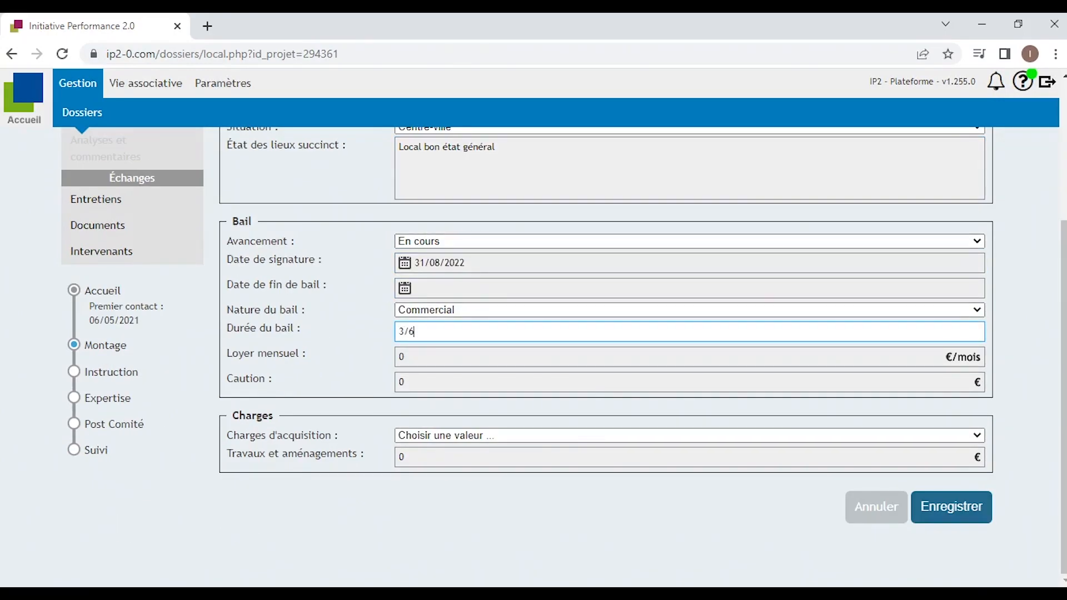
{"action": "type", "text": "/9"}
{"action": "key", "text": "Tab"}
{"action": "type", "text": "800"}
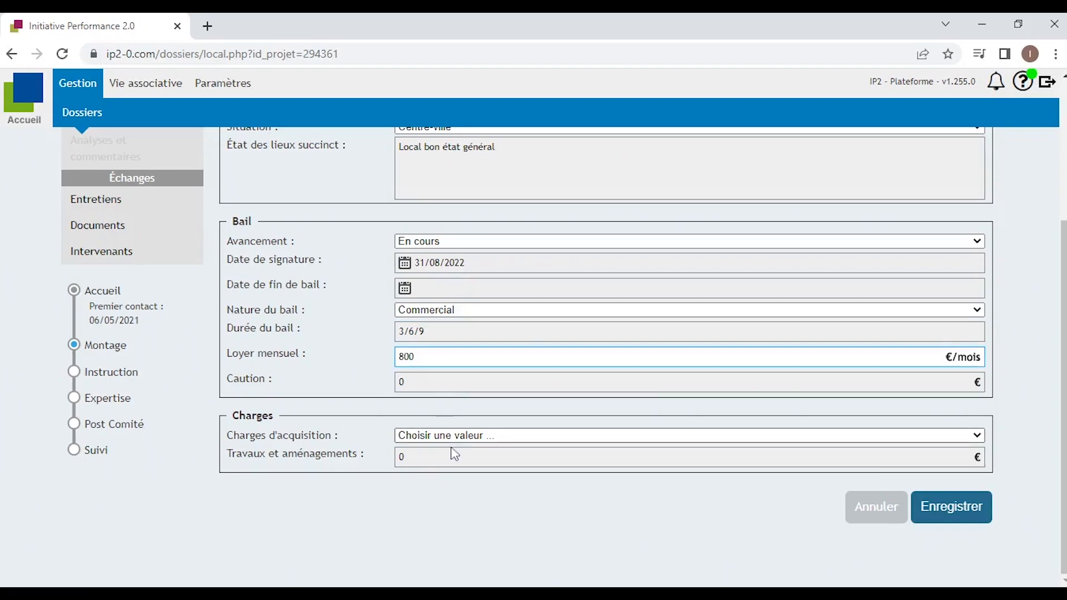
{"action": "left_click", "coordinate": [441, 435]}
{"action": "left_click", "coordinate": [445, 449]}
{"action": "left_click", "coordinate": [939, 511]}
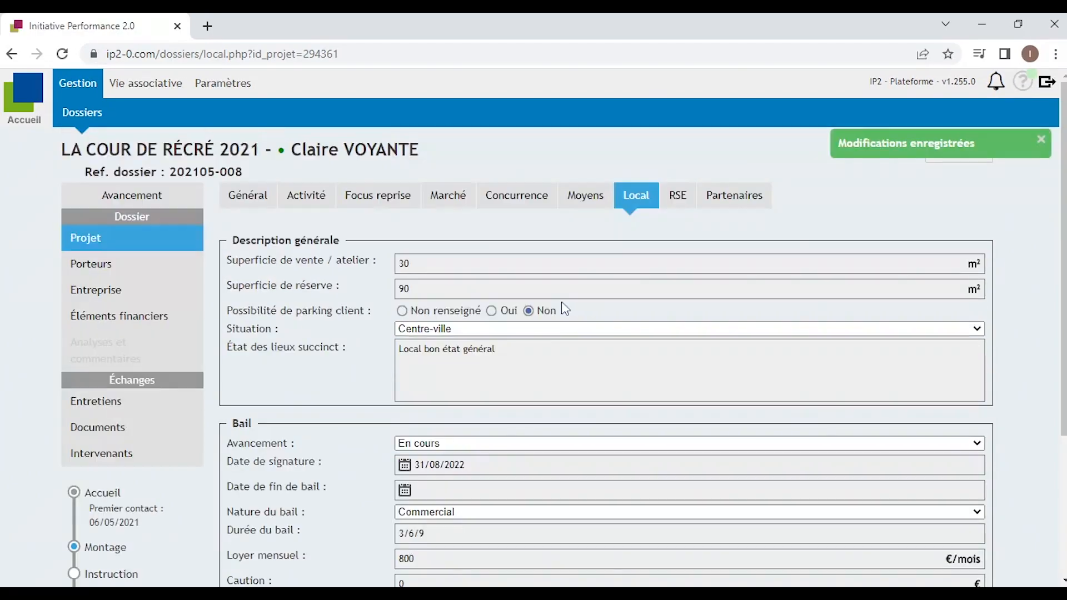
{"action": "left_click", "coordinate": [678, 199]}
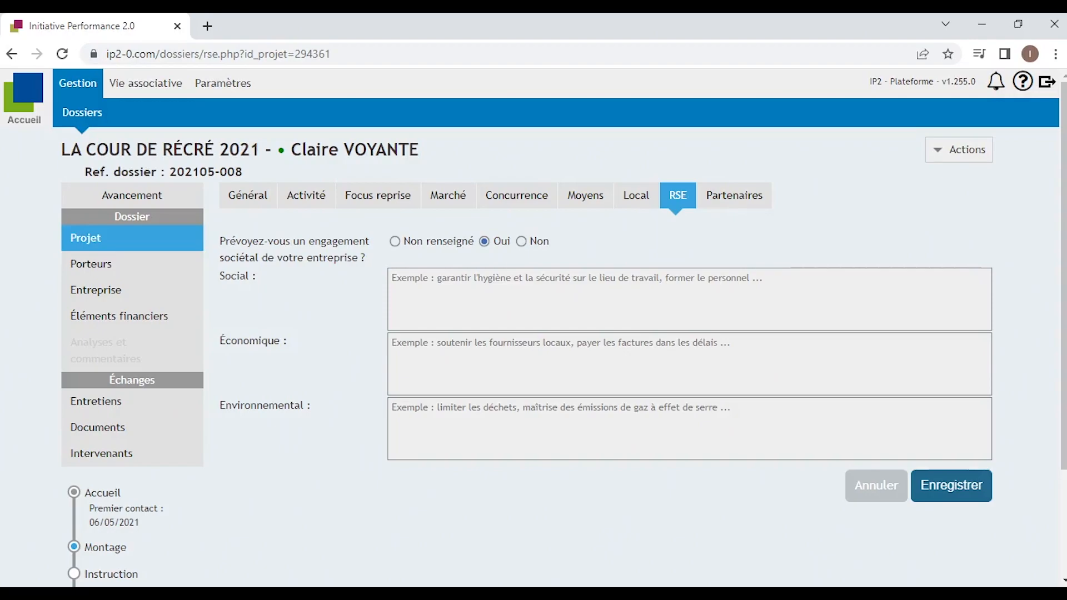
Mark no planned societal engagement on RSE, save it, and move to Partenaires.
{"action": "left_click", "coordinate": [521, 242]}
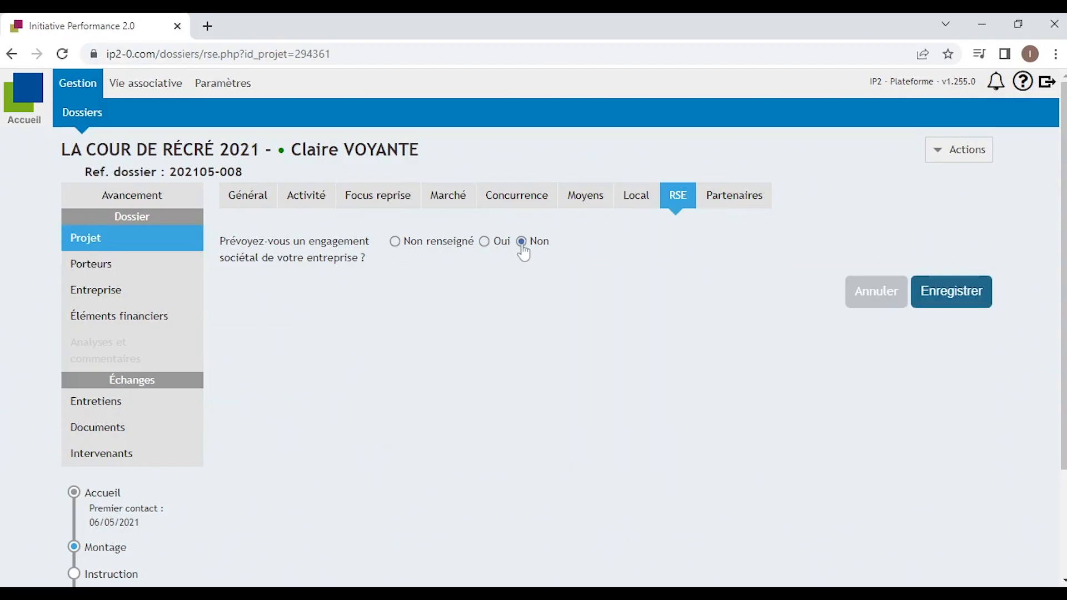
{"action": "left_click", "coordinate": [972, 297]}
{"action": "left_click", "coordinate": [731, 201]}
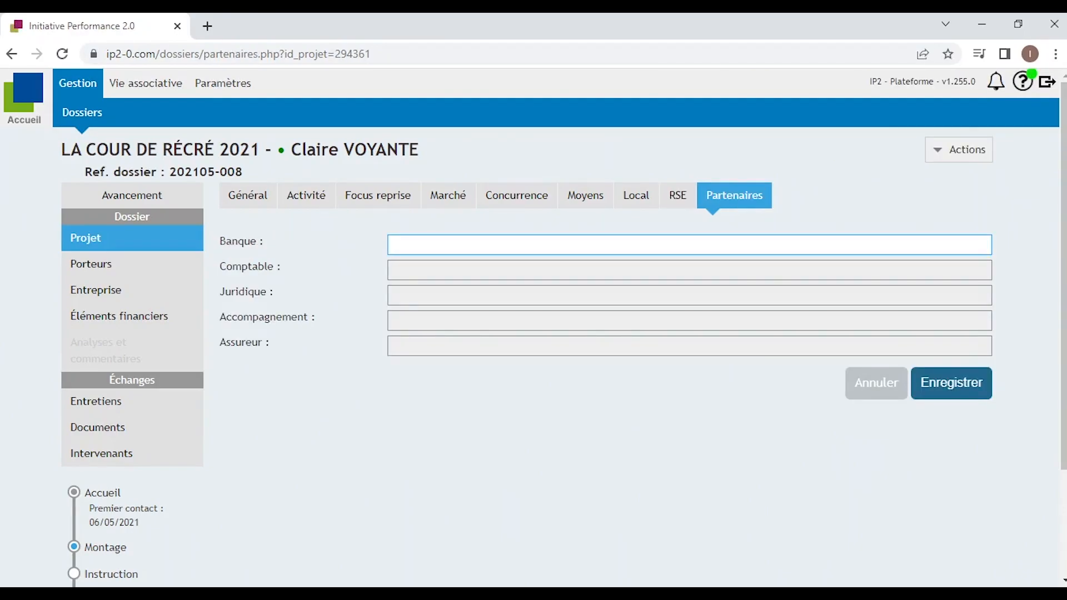
Enter bank Crédit Agricole, accountant Lexcap, legal TGS and the support advisor's name, then save.
{"action": "type", "text": "Crédit Agricole"}
{"action": "key", "text": "Tab"}
{"action": "type", "text": "Lexcap"}
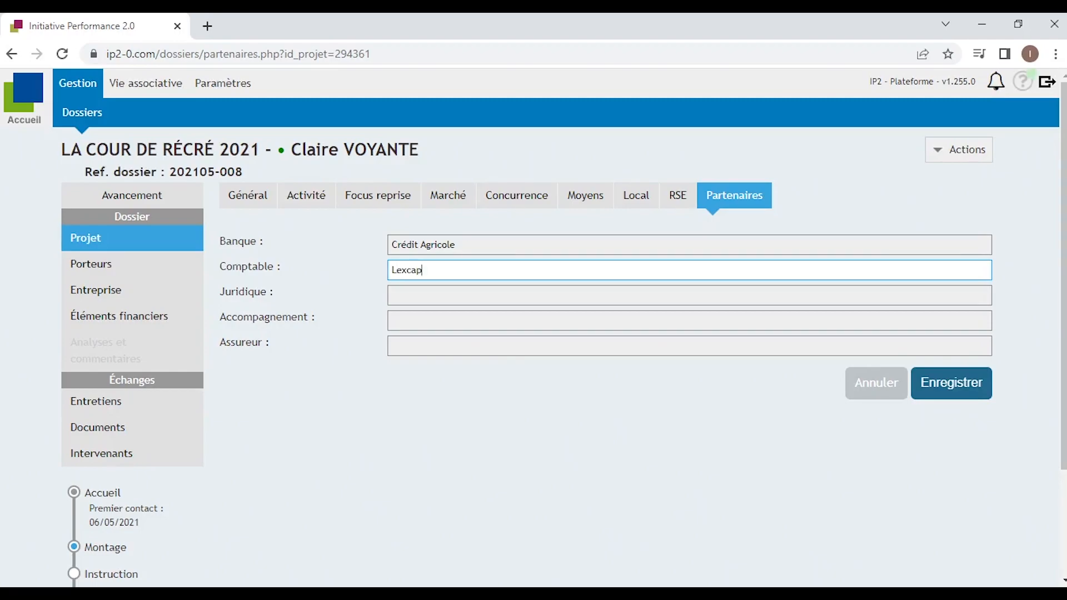
{"action": "key", "text": "Tab"}
{"action": "type", "text": "TGS"}
{"action": "key", "text": "Tab"}
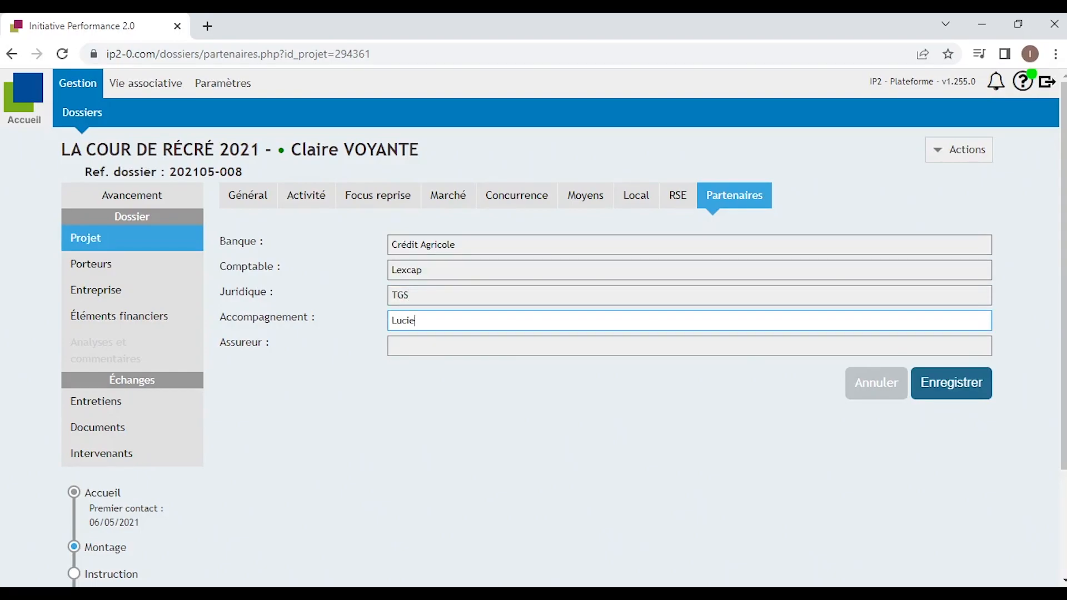
{"action": "key", "text": "Tab"}
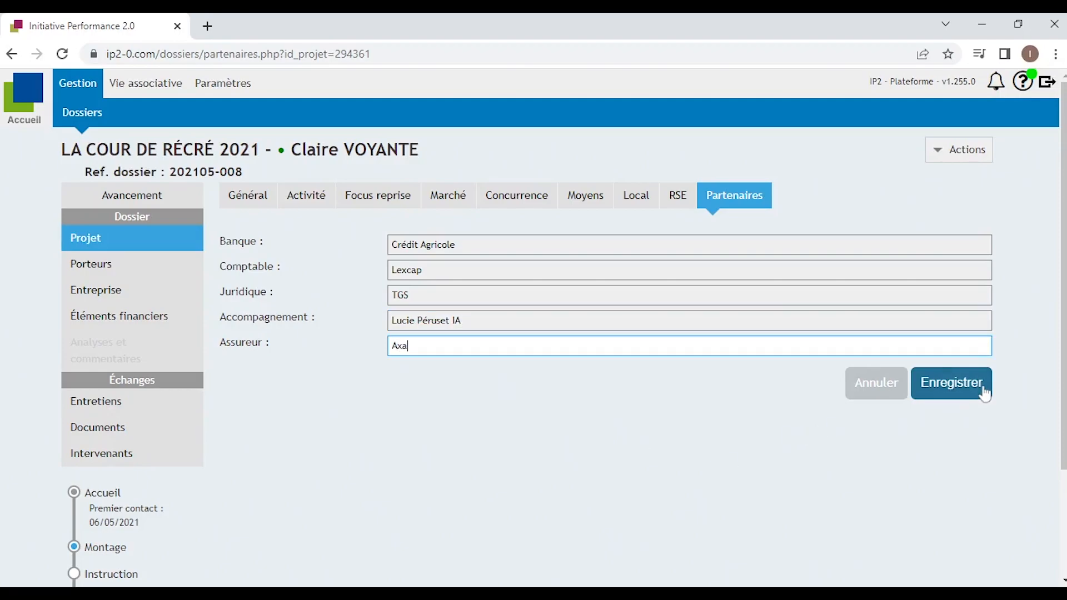
{"action": "left_click", "coordinate": [962, 386]}
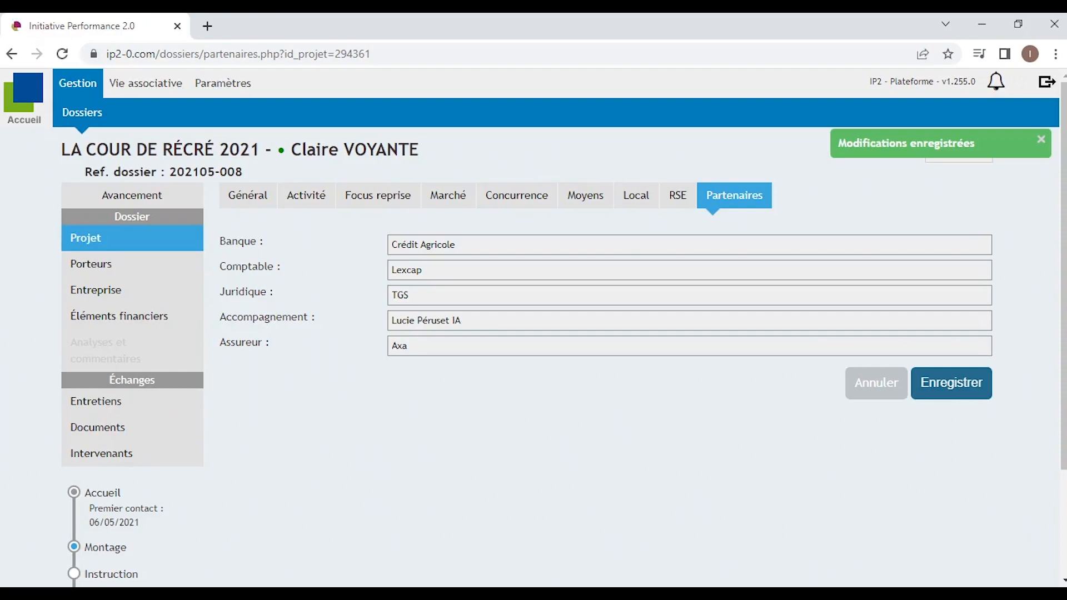